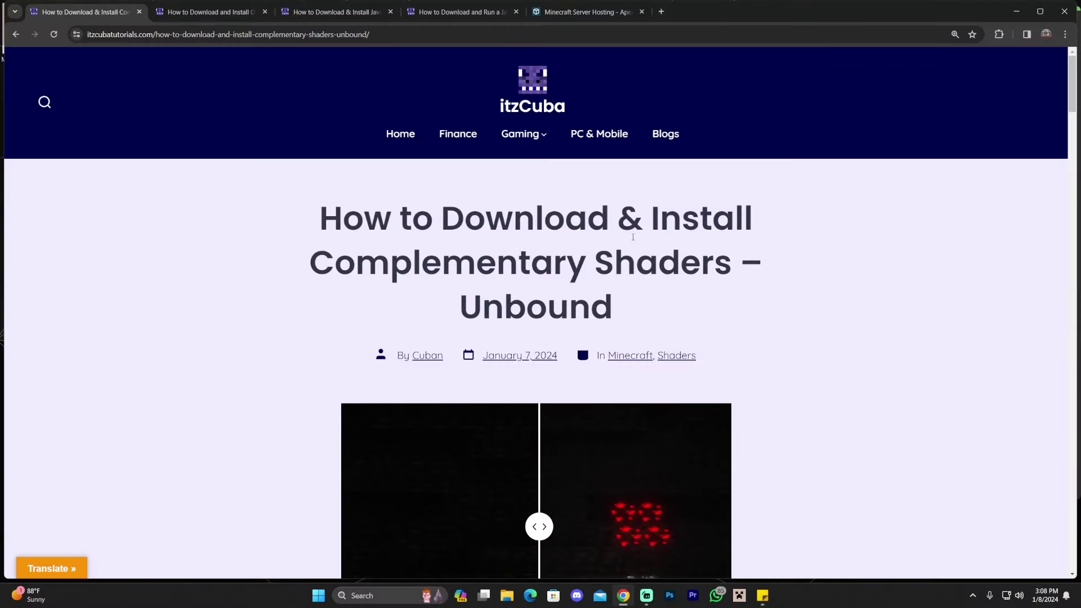
Step: Skim the shader guide and drag the slider to compare the scene with and without shaders
drag(505, 253, 676, 262)
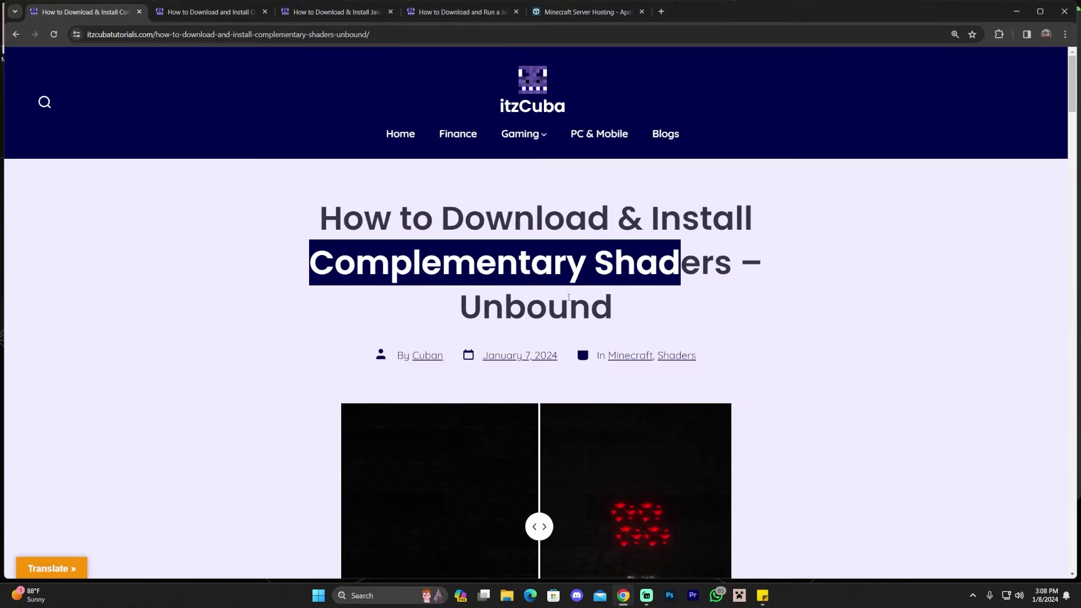
click(537, 229)
scroll(669, 220, down, 20)
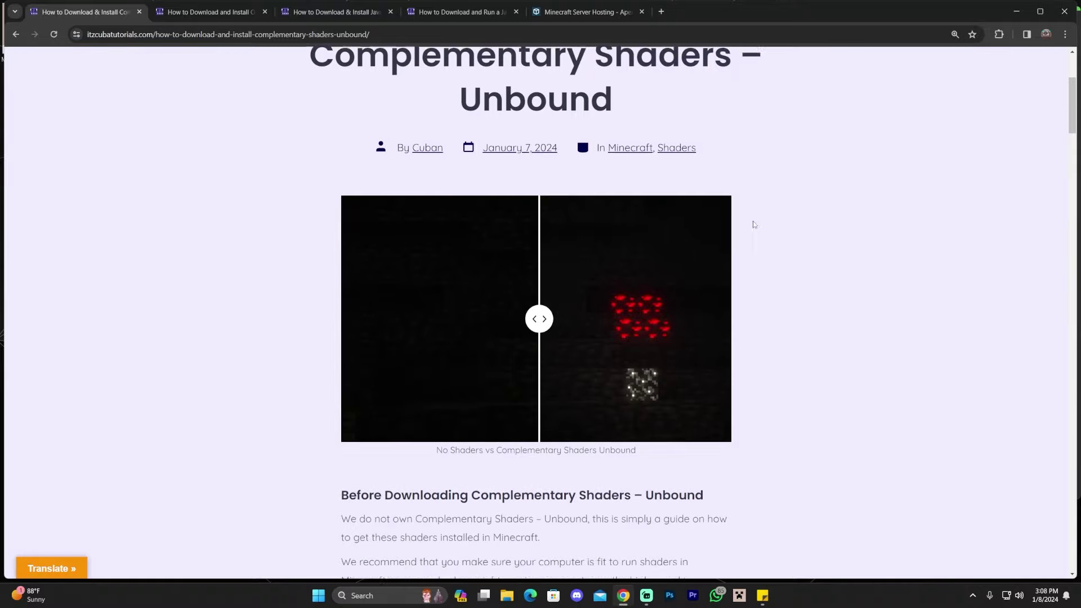
scroll(800, 252, up, 15)
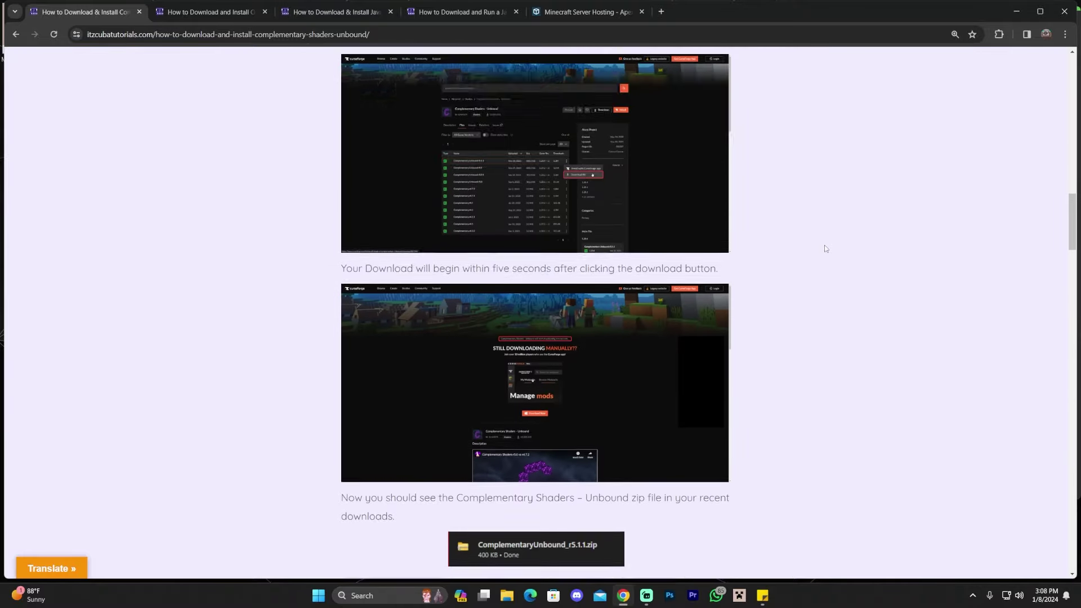
scroll(710, 220, down, 1)
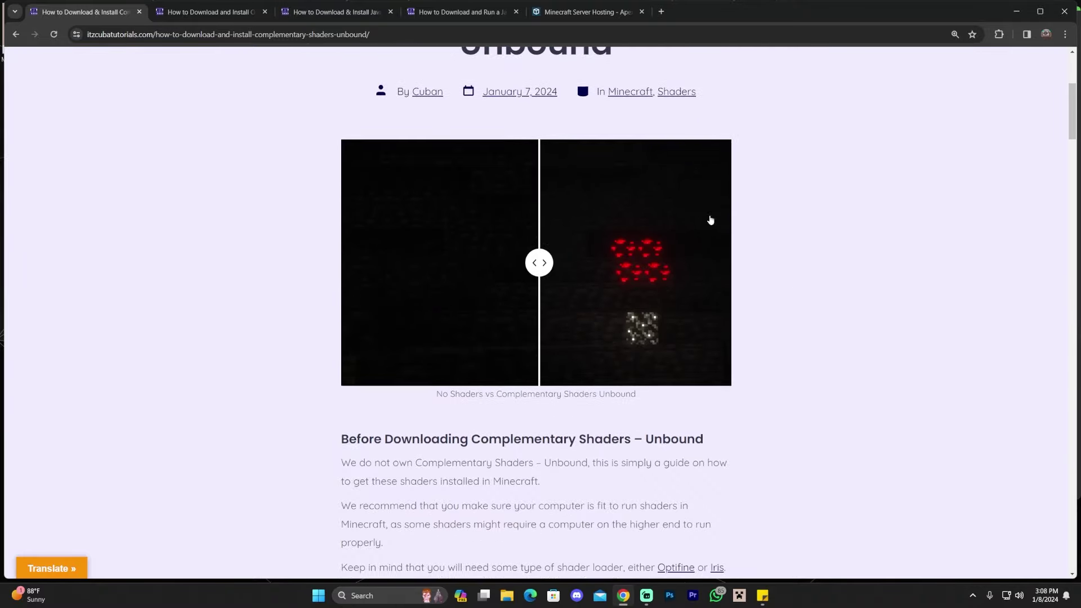
drag(539, 263, 516, 263)
Step: Follow the Step 1 DOWNLOAD link to the Complementary Shaders – Unbound files on CurseForge
scroll(835, 254, down, 14)
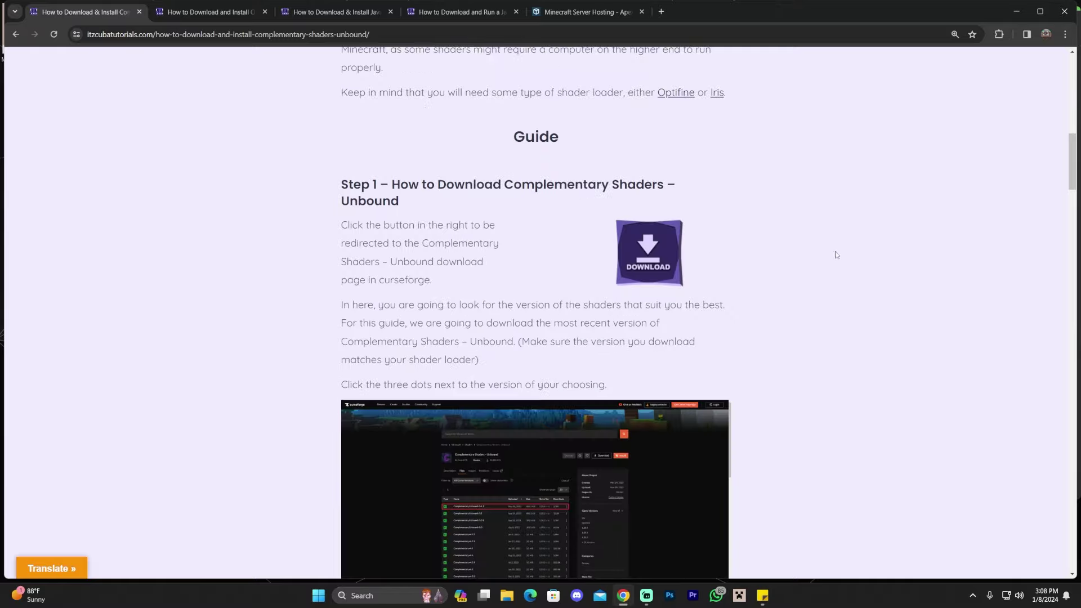
scroll(769, 232, up, 3)
scroll(788, 241, down, 14)
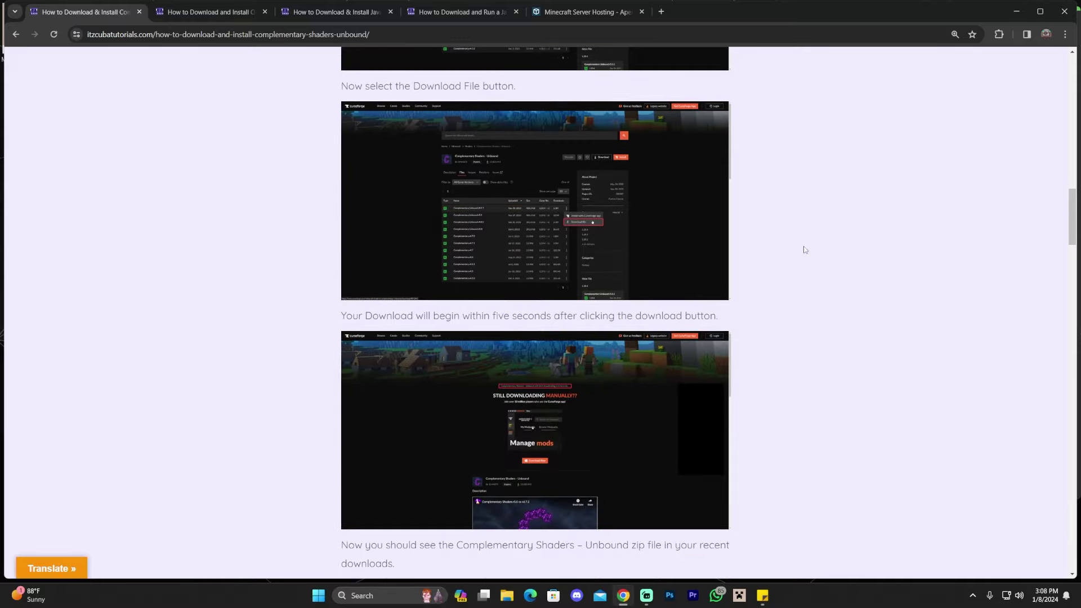
scroll(828, 259, up, 15)
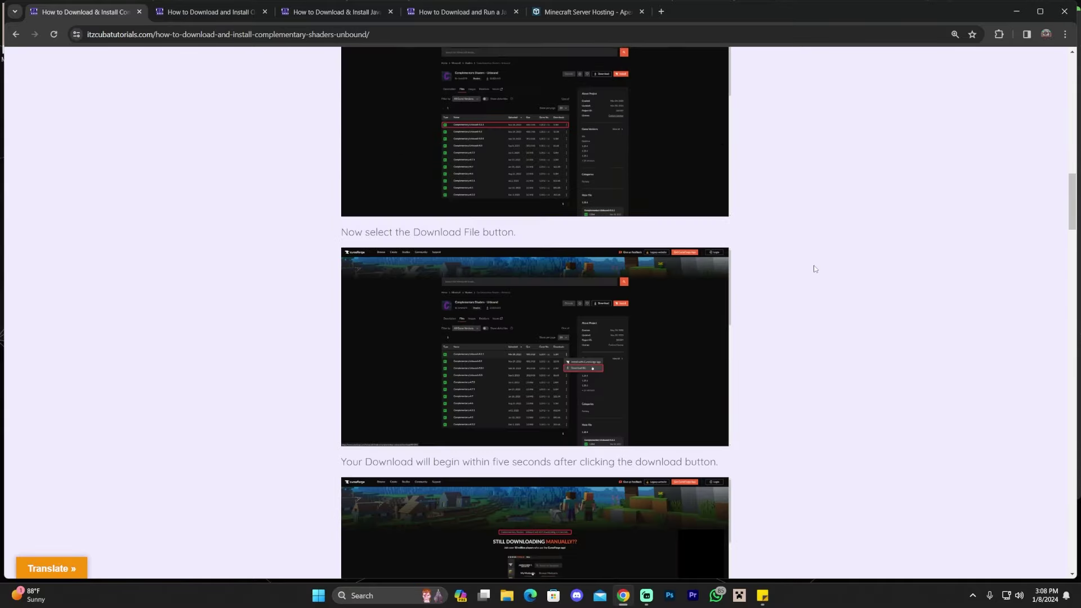
scroll(811, 186, down, 7)
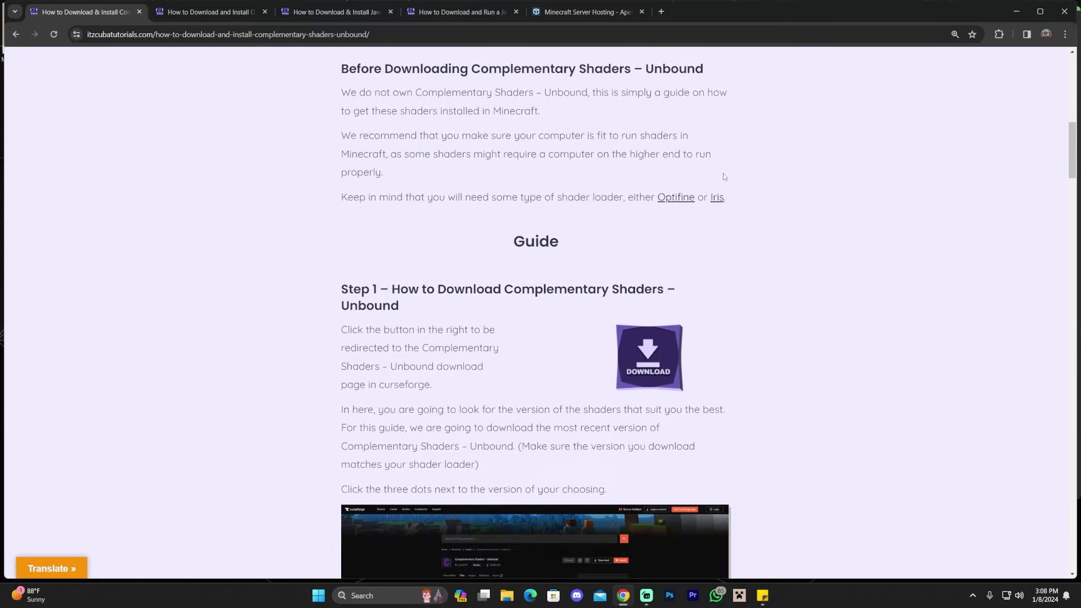
scroll(729, 174, up, 3)
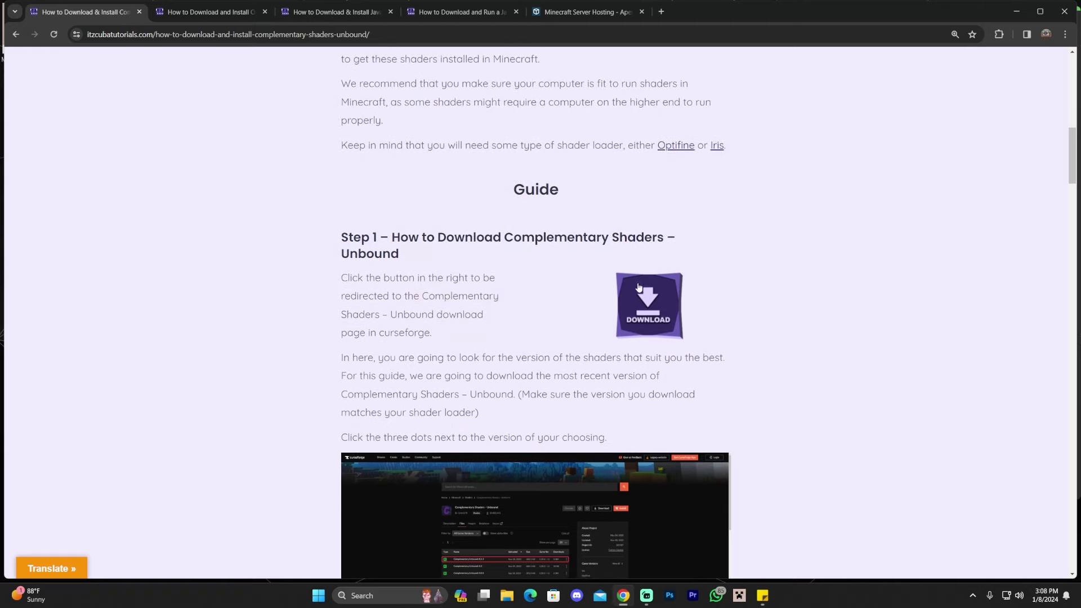
click(645, 330)
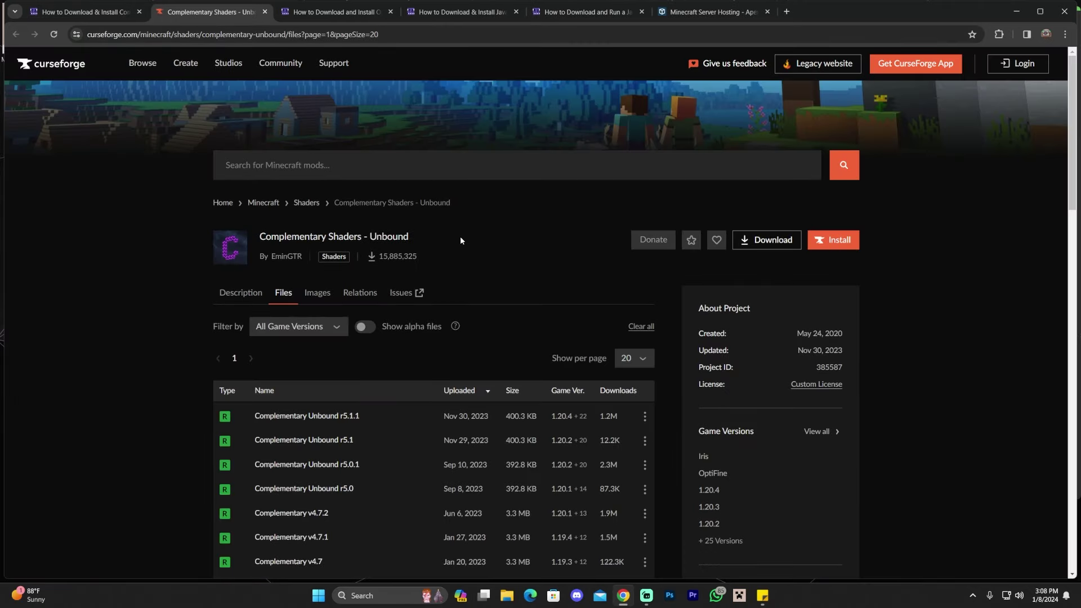
Step: Choose Download file for Complementary Unbound r5.1.1 from its three-dot menu on CurseForge
scroll(539, 223, down, 3)
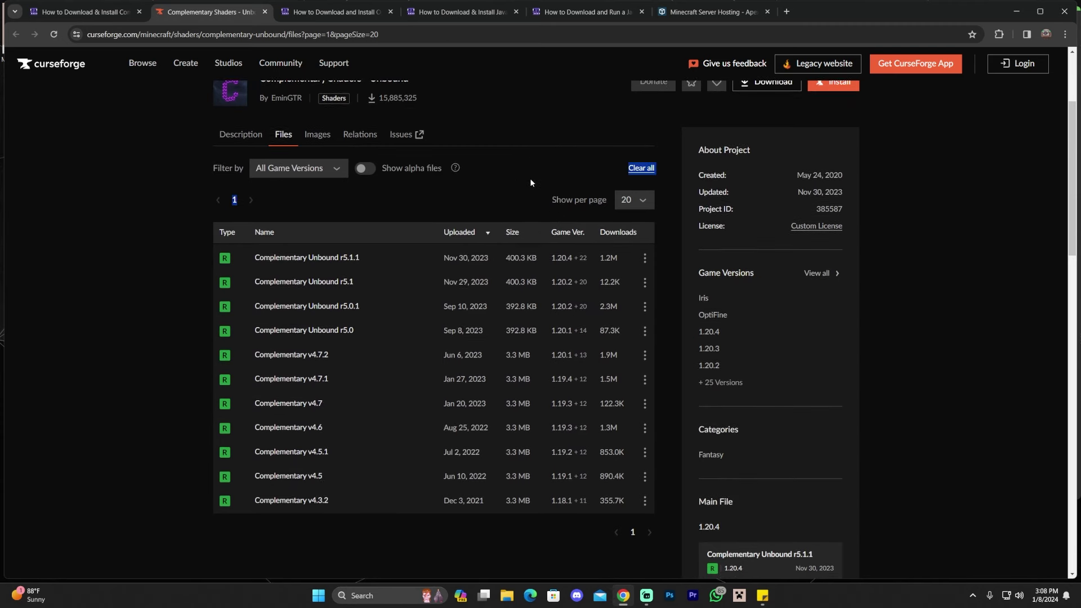
mouse_move(567, 259)
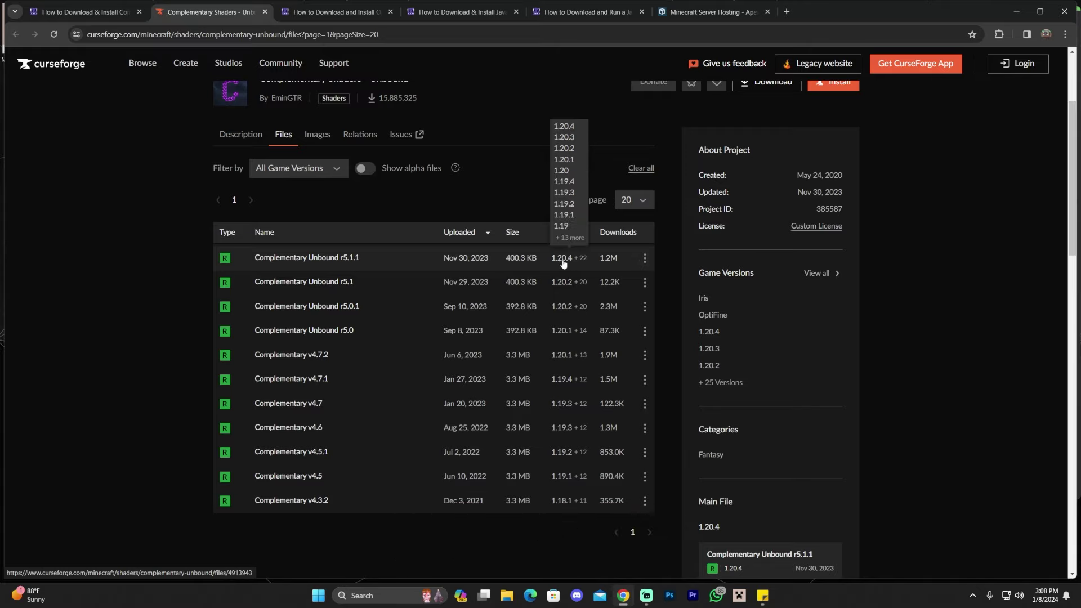
click(645, 258)
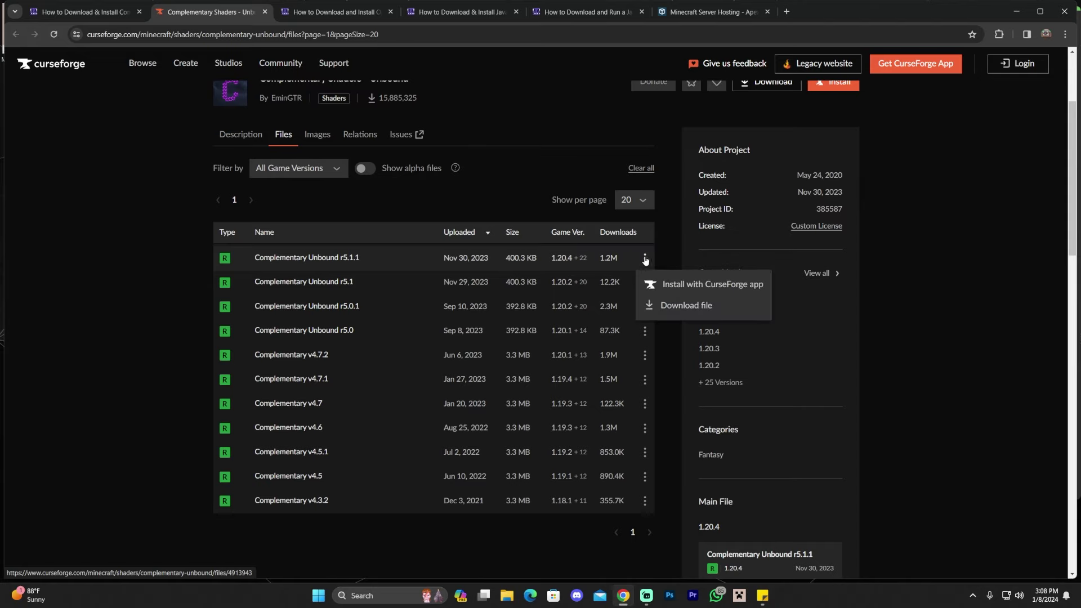
click(681, 305)
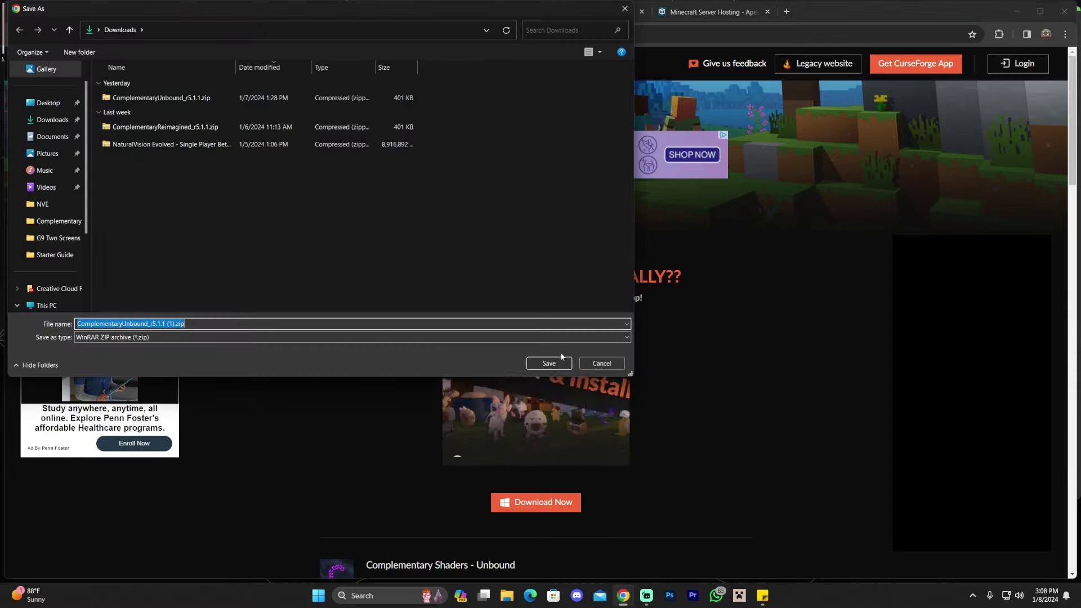
Step: Save ComplementaryUnbound_r5.1.1 (1).zip and drag a copy from the downloads list to the desktop
click(549, 364)
double_click(875, 12)
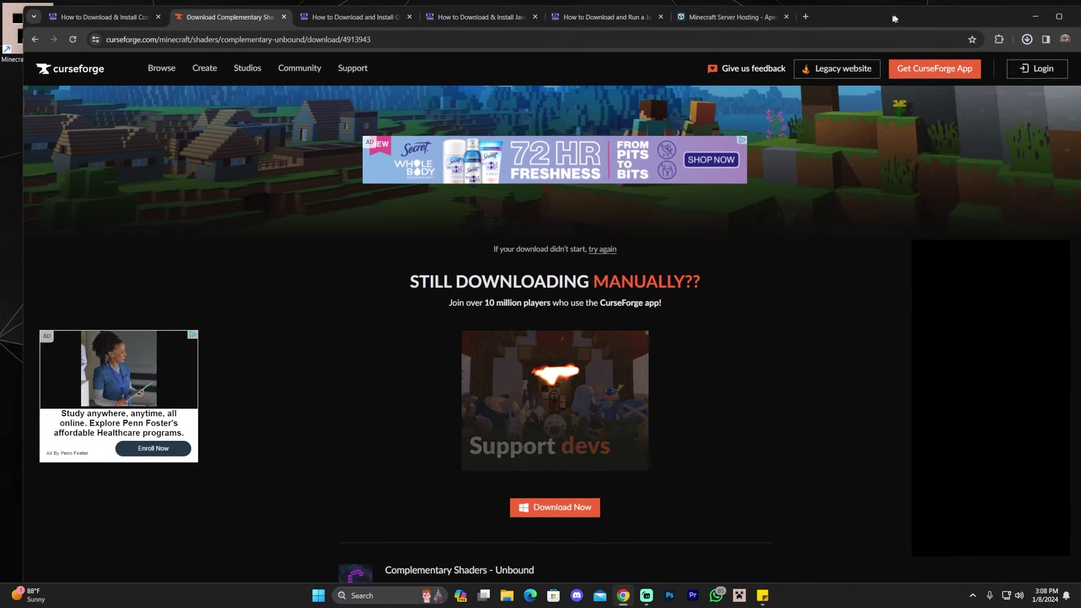
click(782, 45)
drag(776, 21, 958, 25)
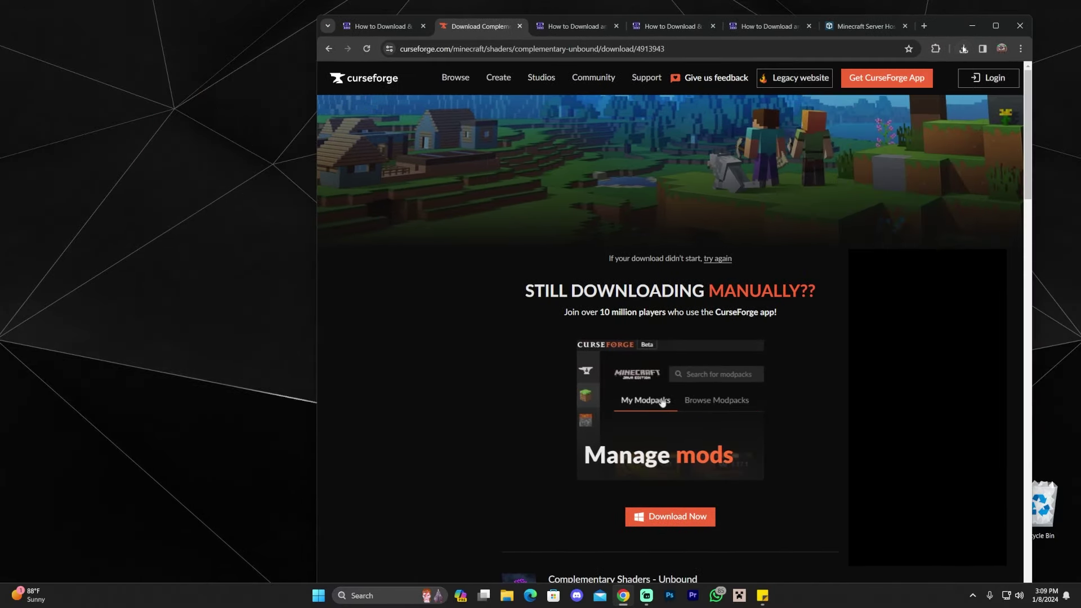
click(963, 48)
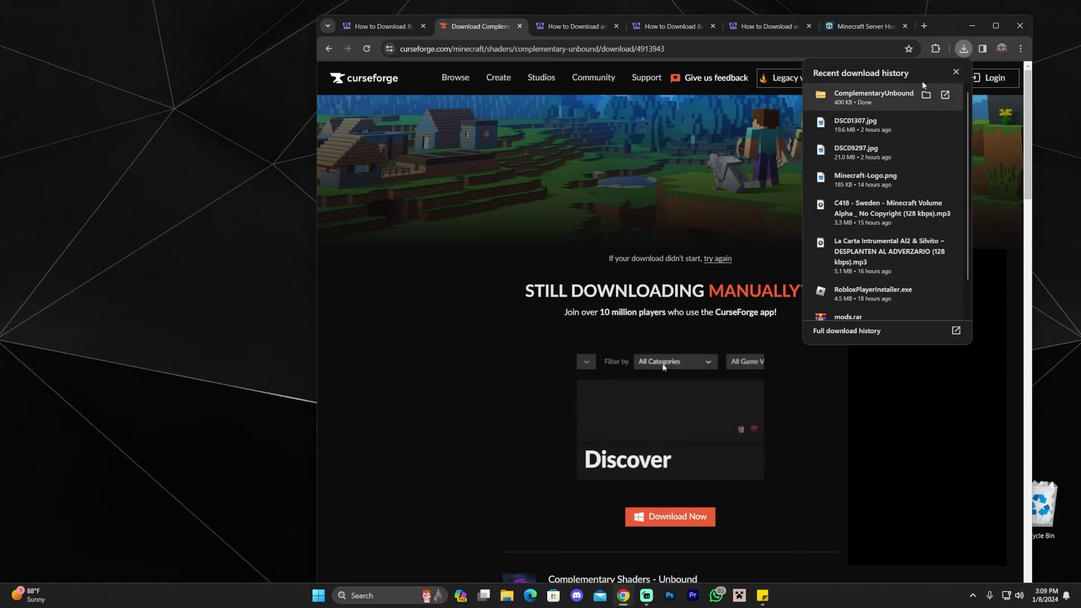
drag(890, 96, 201, 152)
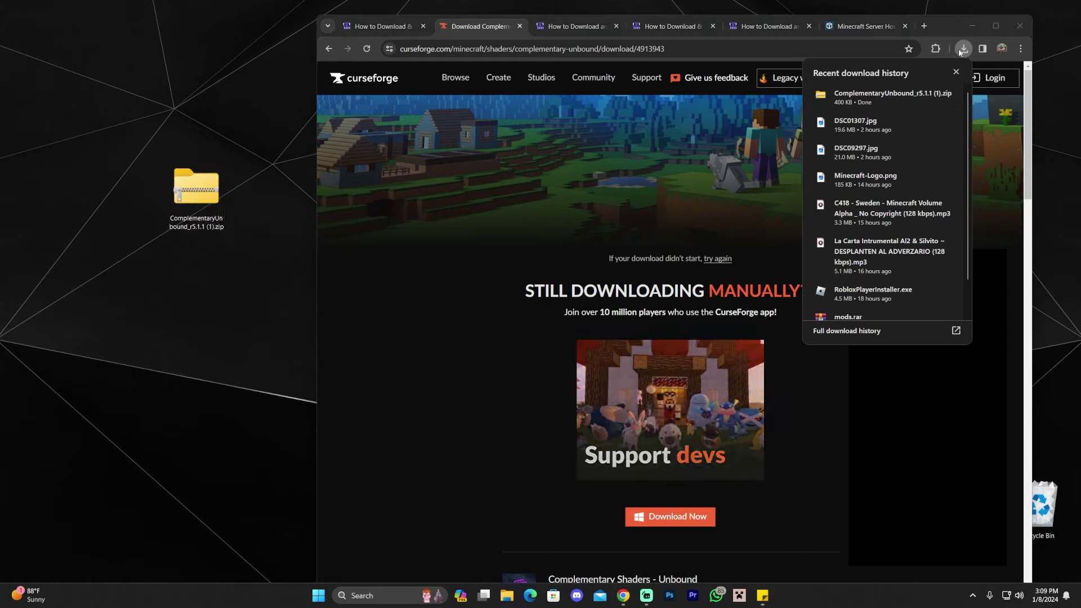
click(961, 74)
click(959, 73)
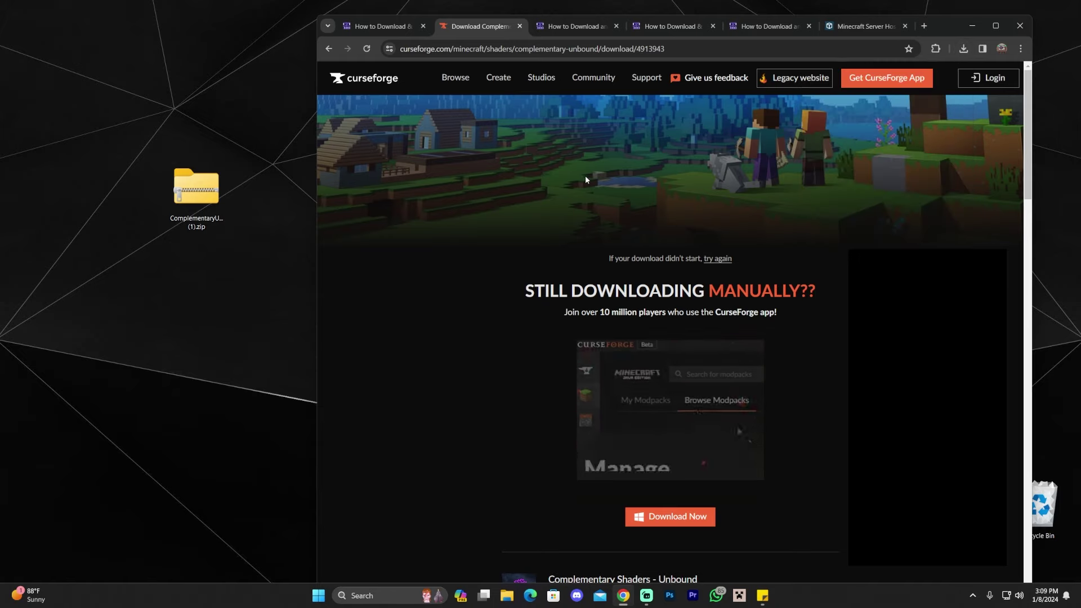
Step: Refresh the desktop to show the shader zip, then maximize Chrome again
drag(245, 258, 141, 164)
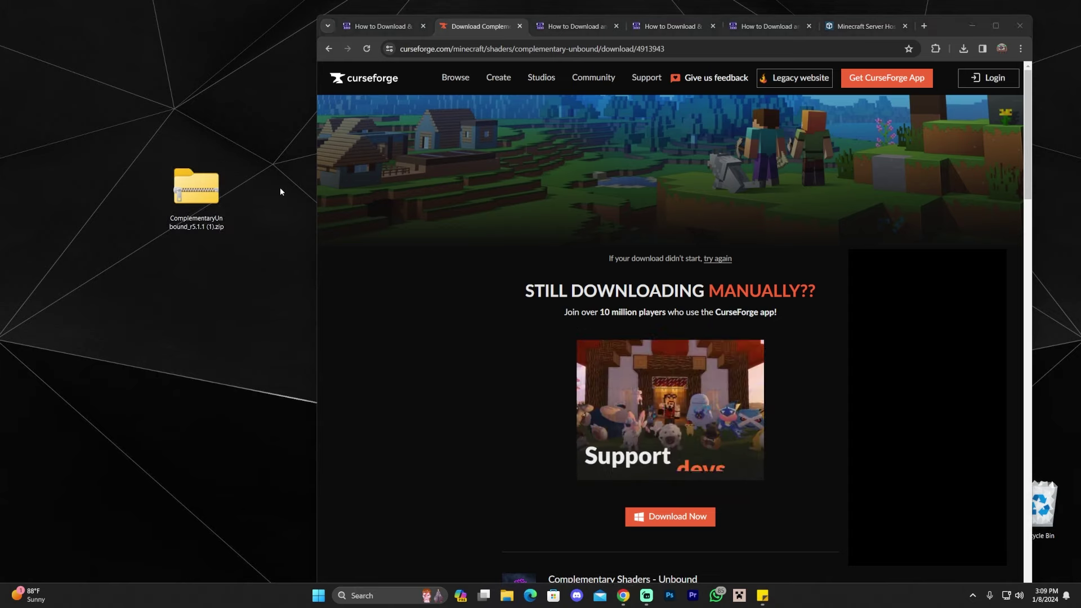
click(252, 203)
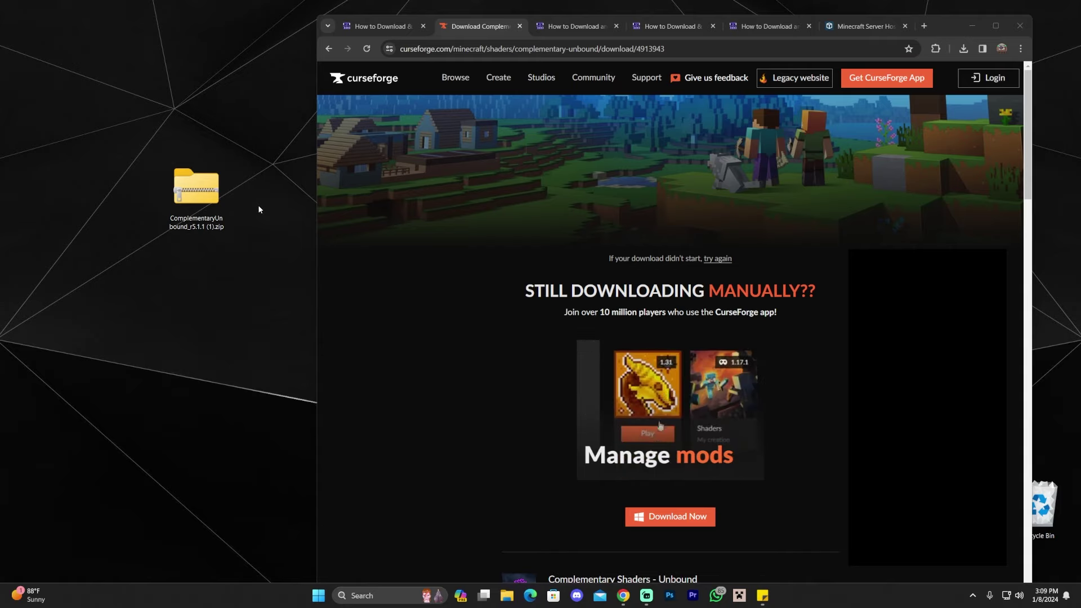
click(212, 187)
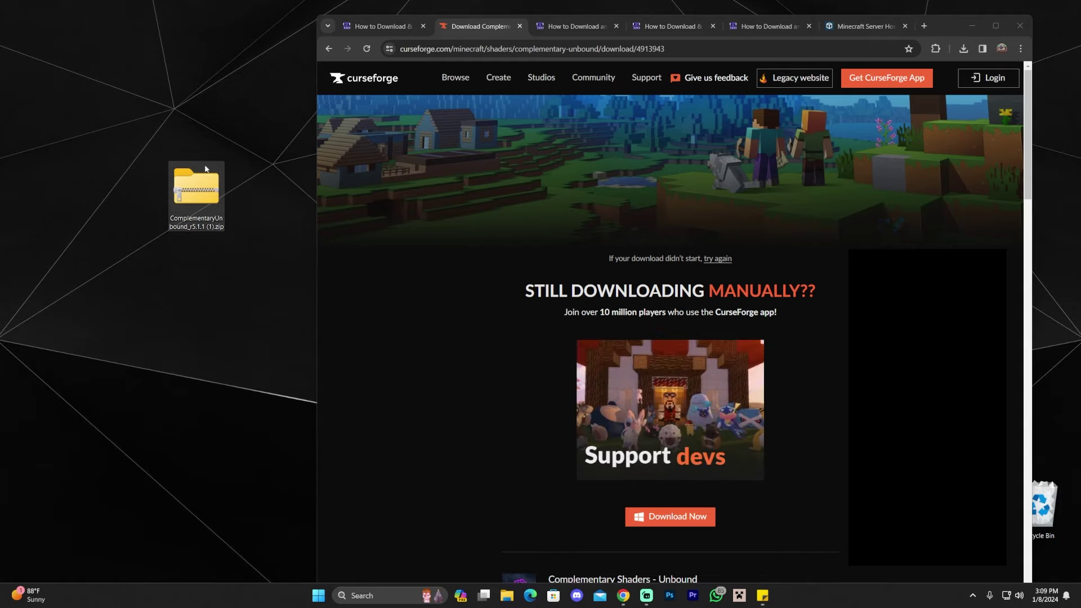
right_click(166, 107)
click(235, 160)
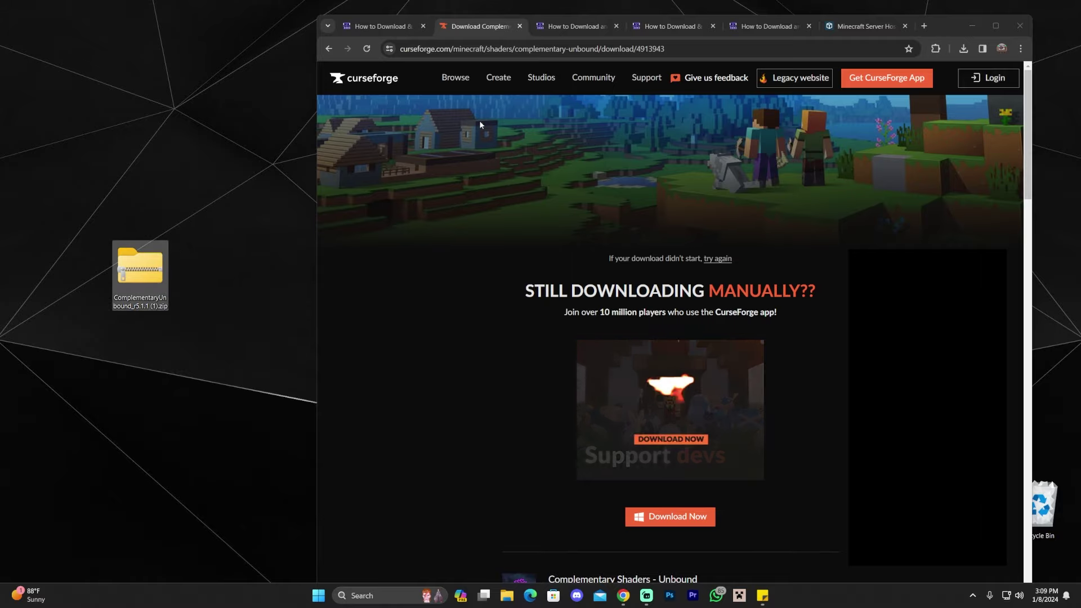
double_click(920, 33)
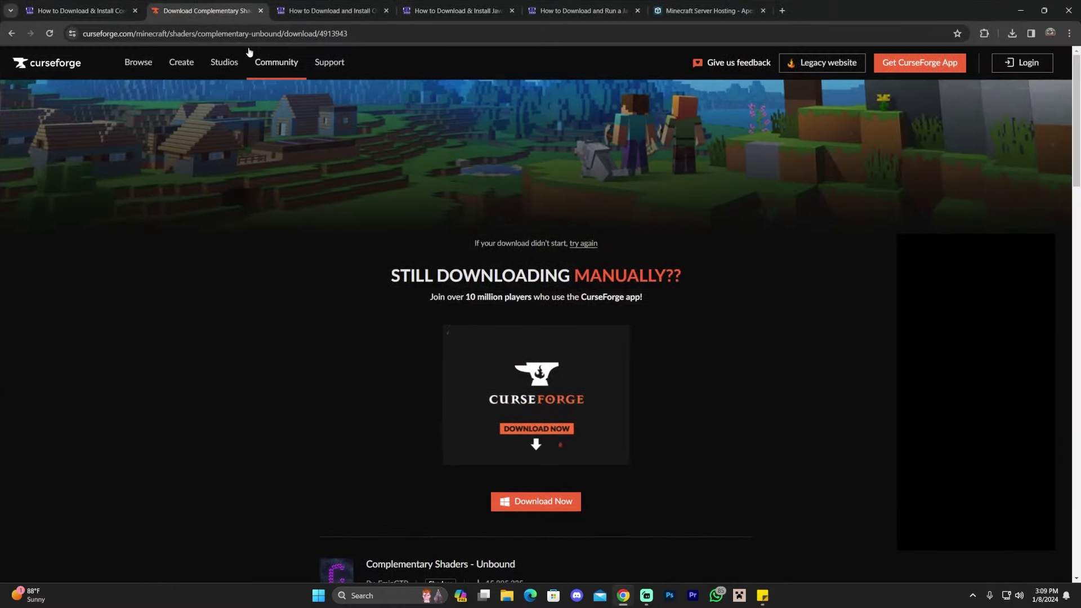
Step: Close the shader guide and CurseForge tabs and read the OptiFine guide
click(135, 10)
click(135, 11)
click(581, 221)
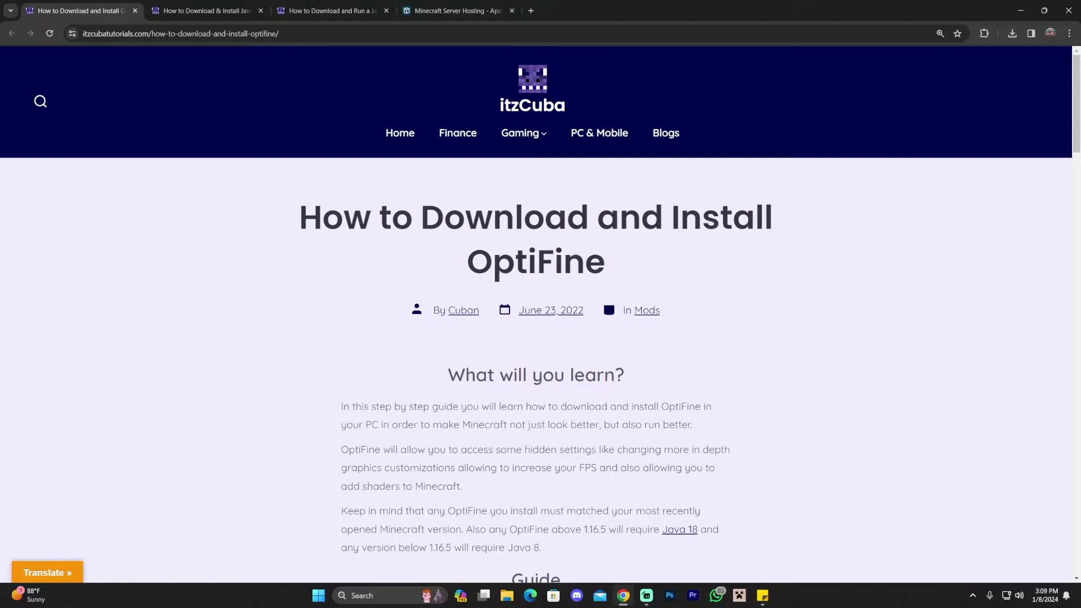
scroll(700, 217, down, 10)
scroll(731, 229, up, 10)
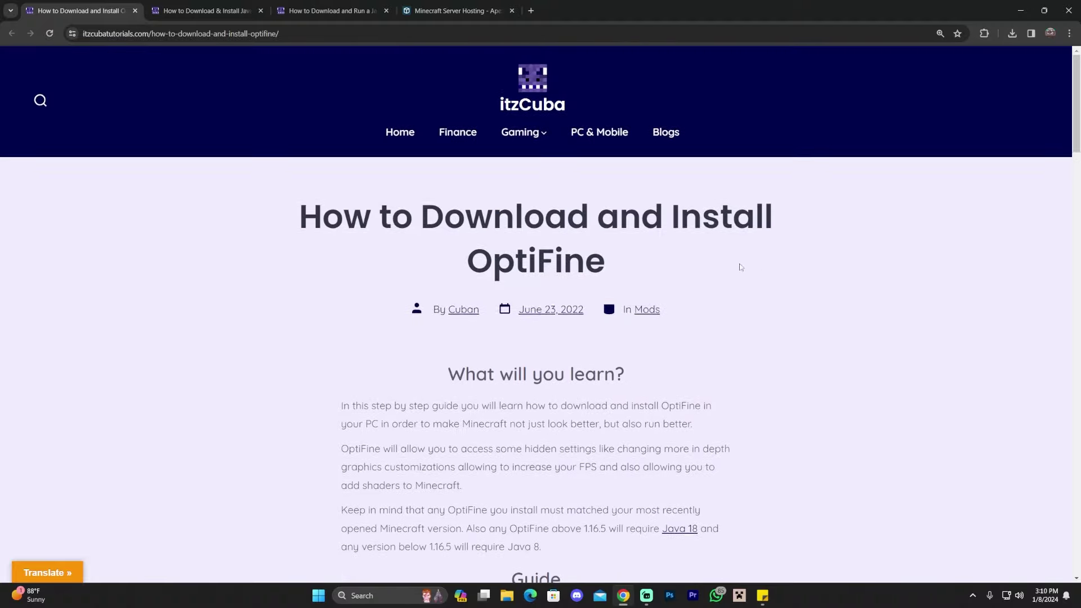
scroll(741, 267, down, 12)
scroll(762, 246, up, 9)
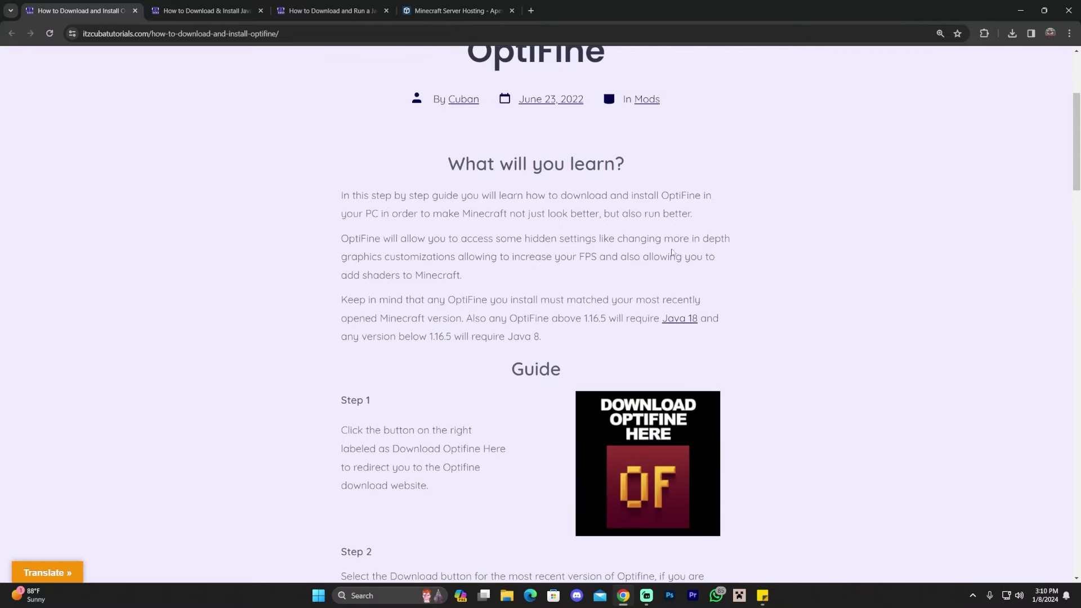
Step: Open optifine.net/downloads from the guide's Step 1 'Download Optifine Here' link
scroll(746, 236, down, 2)
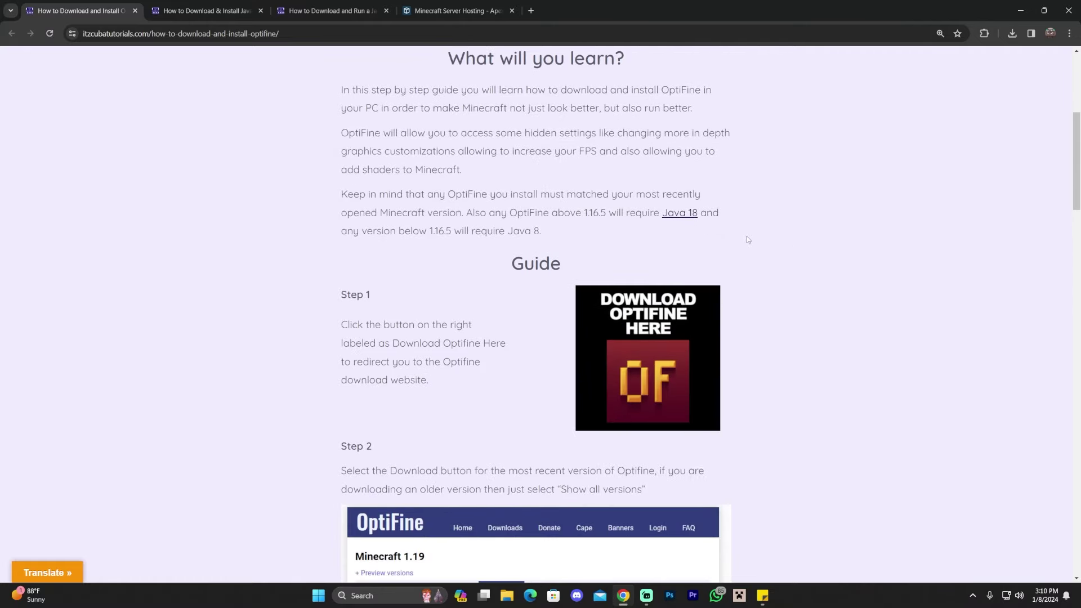
scroll(774, 242, down, 1)
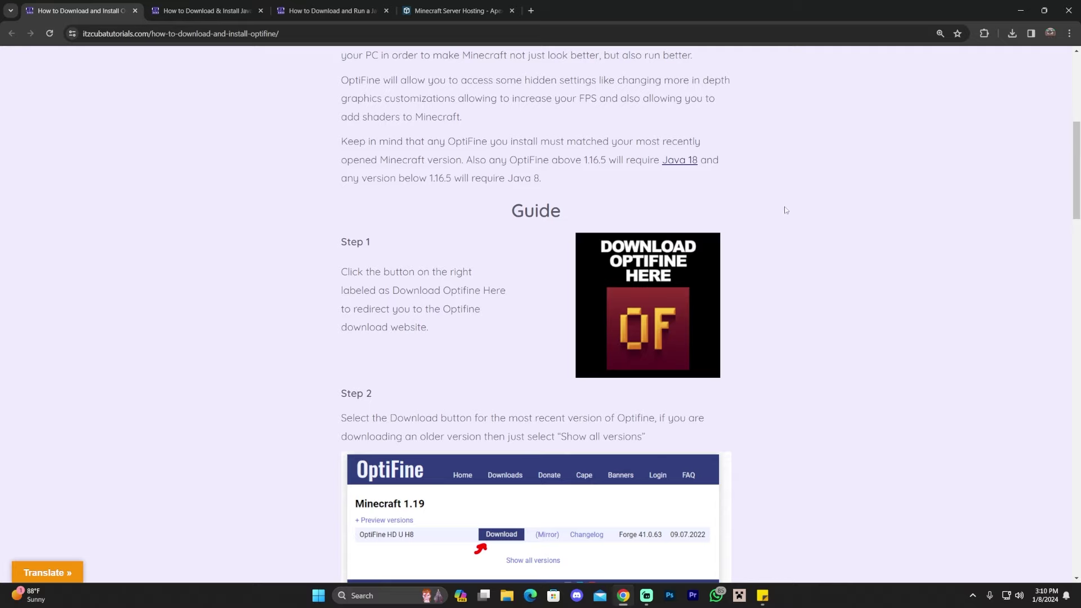
scroll(760, 225, up, 2)
scroll(726, 265, down, 2)
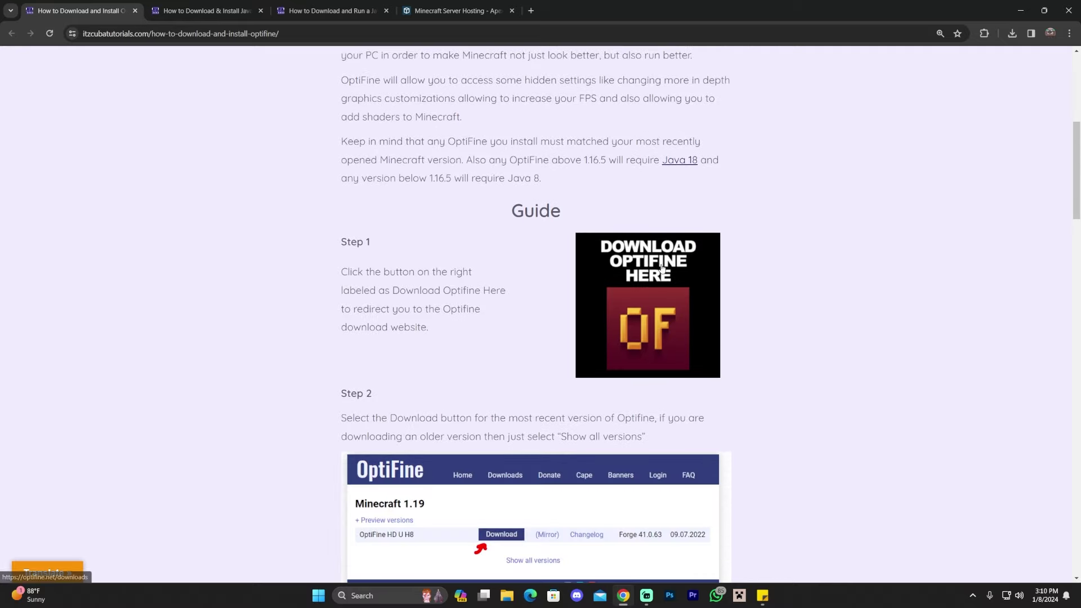
click(643, 271)
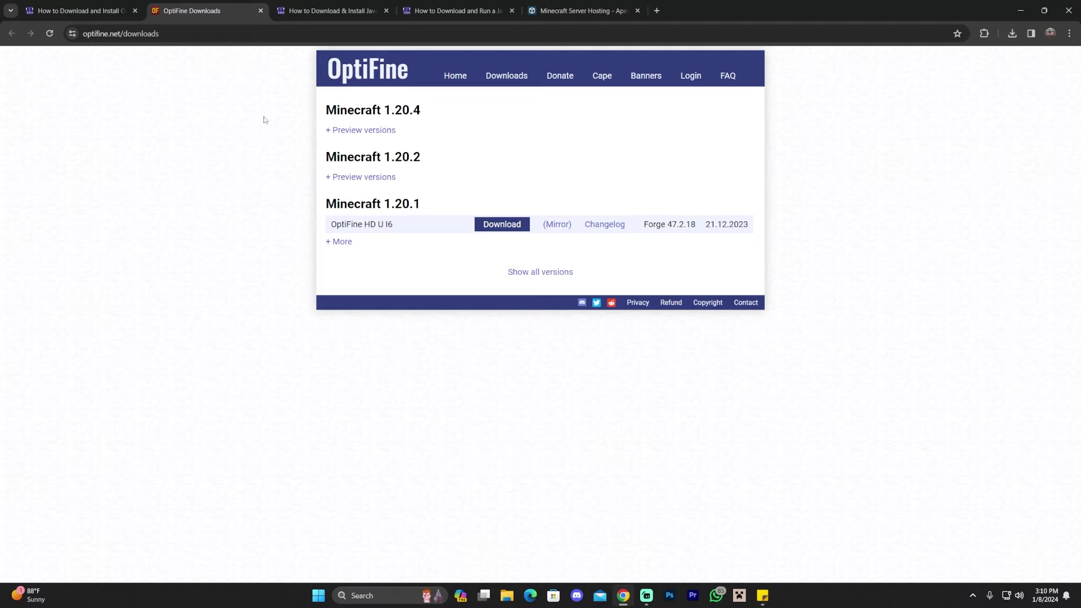
Step: Expand the preview versions listed under Minecraft 1.20.4
double_click(416, 109)
click(416, 109)
triple_click(418, 110)
click(407, 107)
drag(423, 112, 384, 111)
click(352, 130)
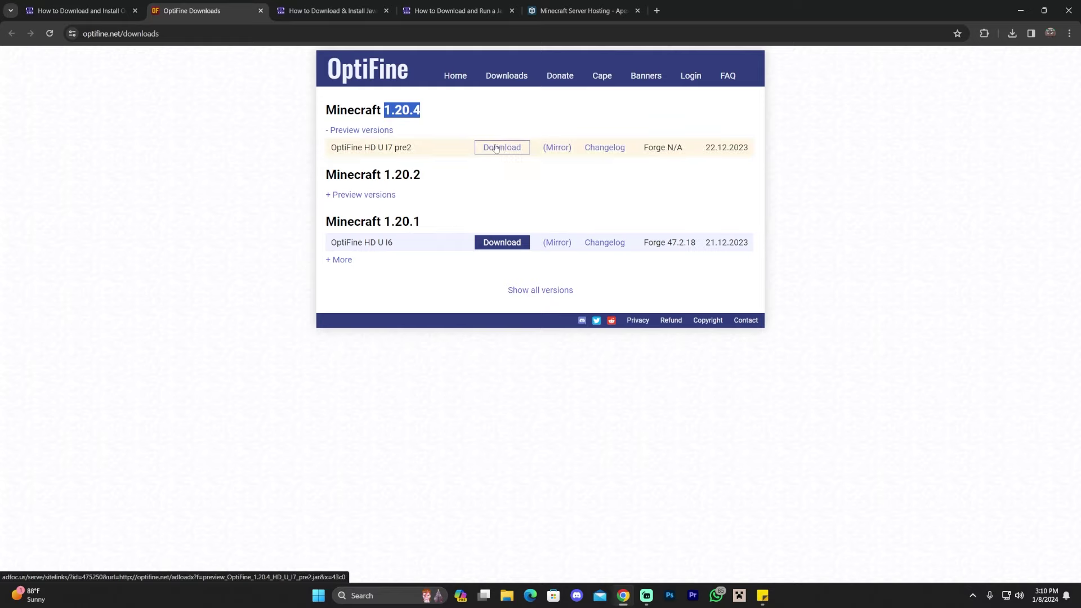
click(445, 145)
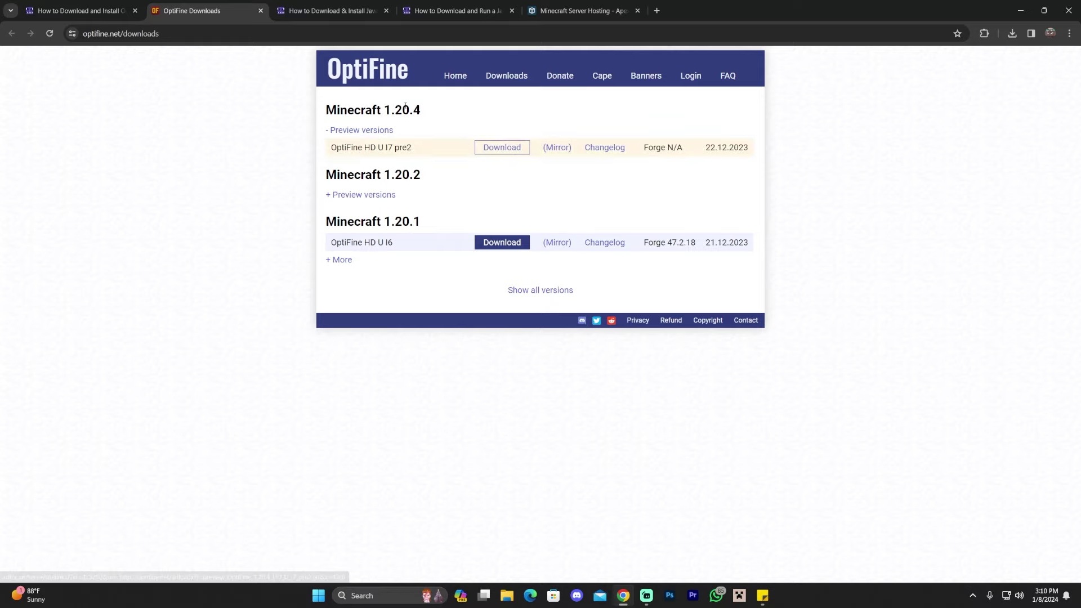
click(374, 134)
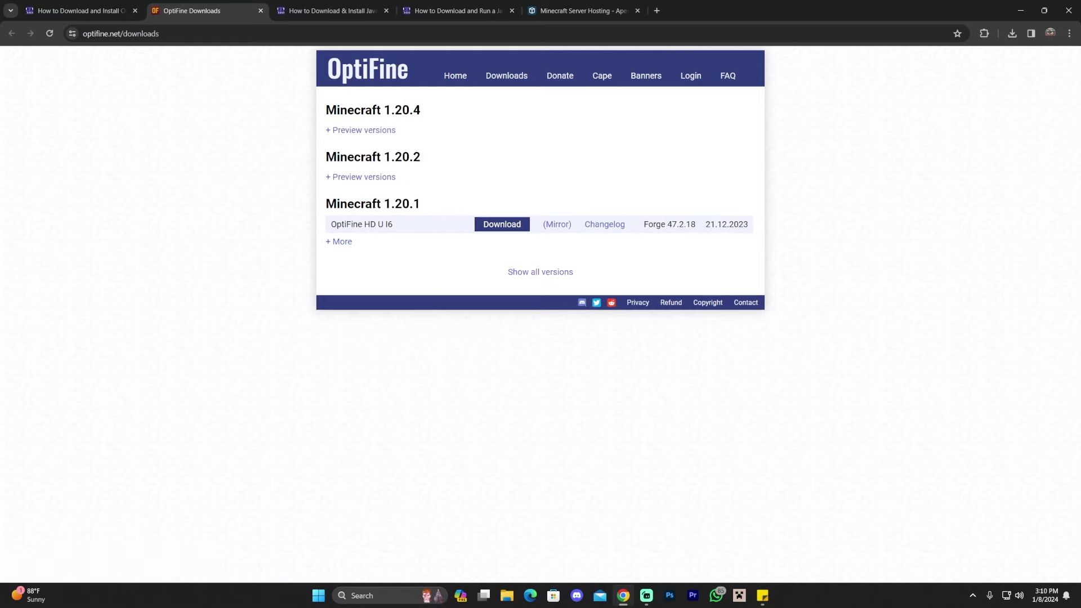
drag(384, 111, 420, 112)
click(456, 133)
click(390, 130)
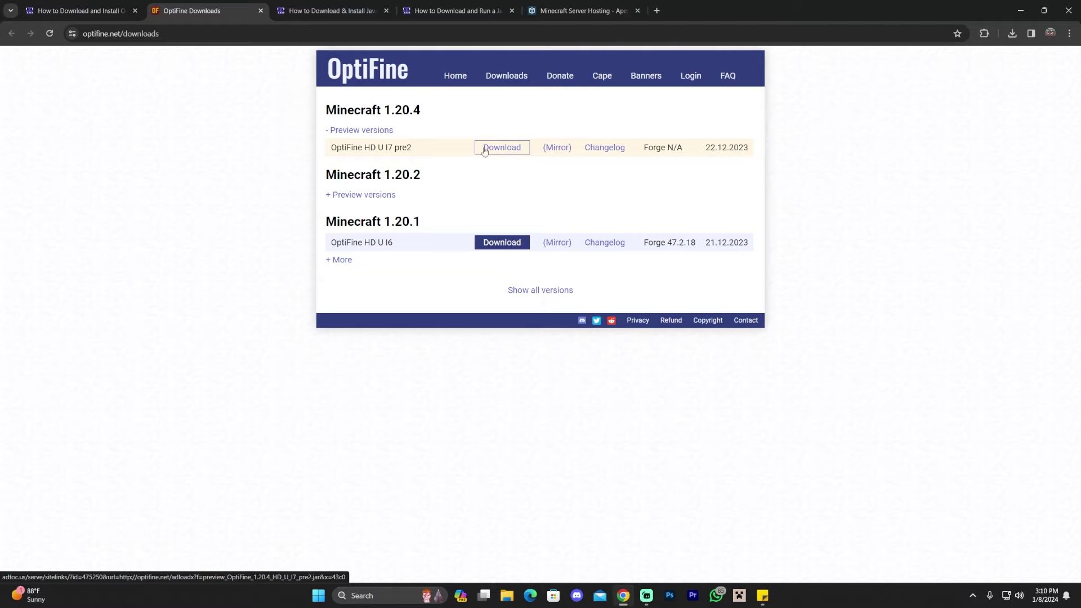
Step: Download and save the OptiFine HD U I7 pre2 jar for 1.20.4, skipping the ad
click(513, 149)
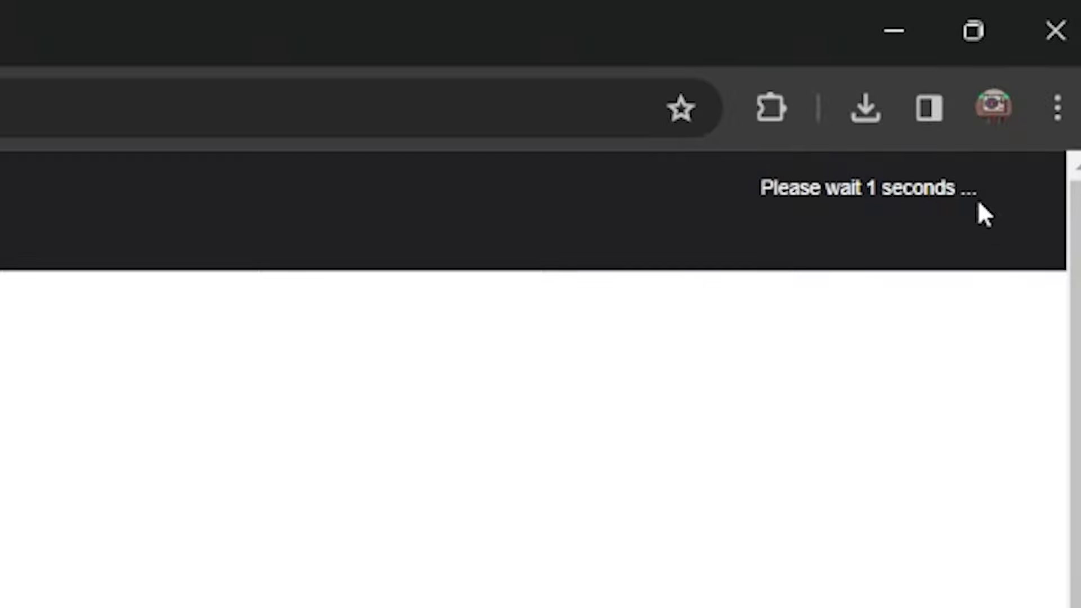
click(849, 224)
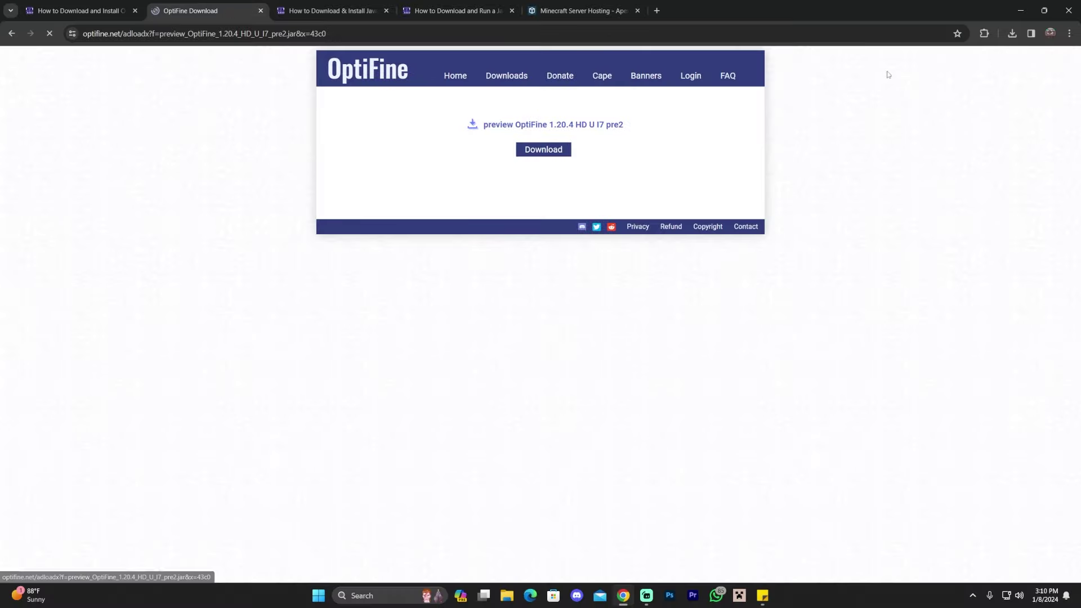
click(538, 148)
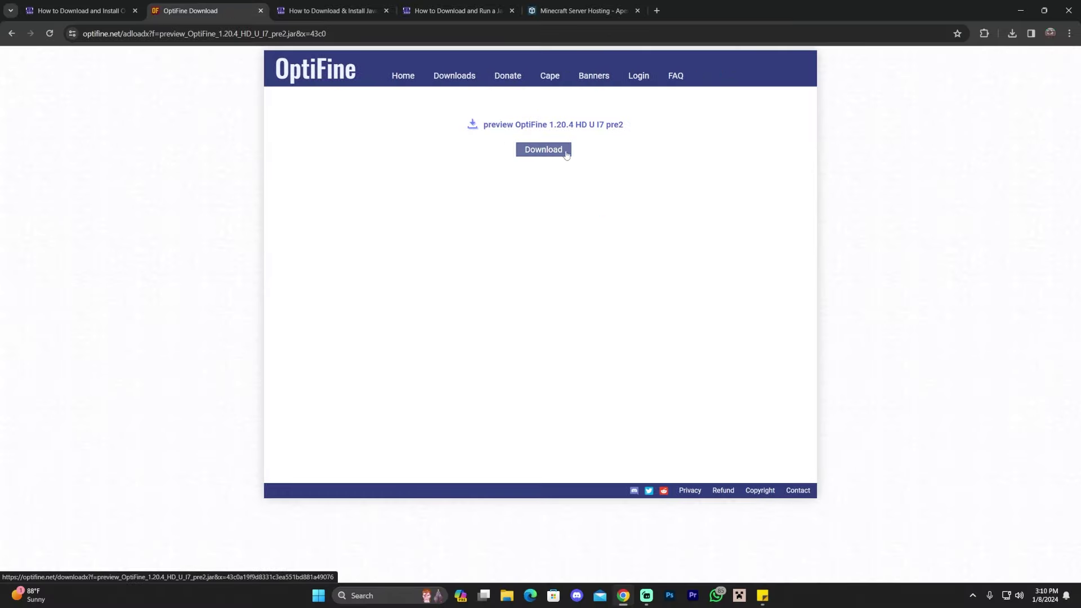
click(521, 150)
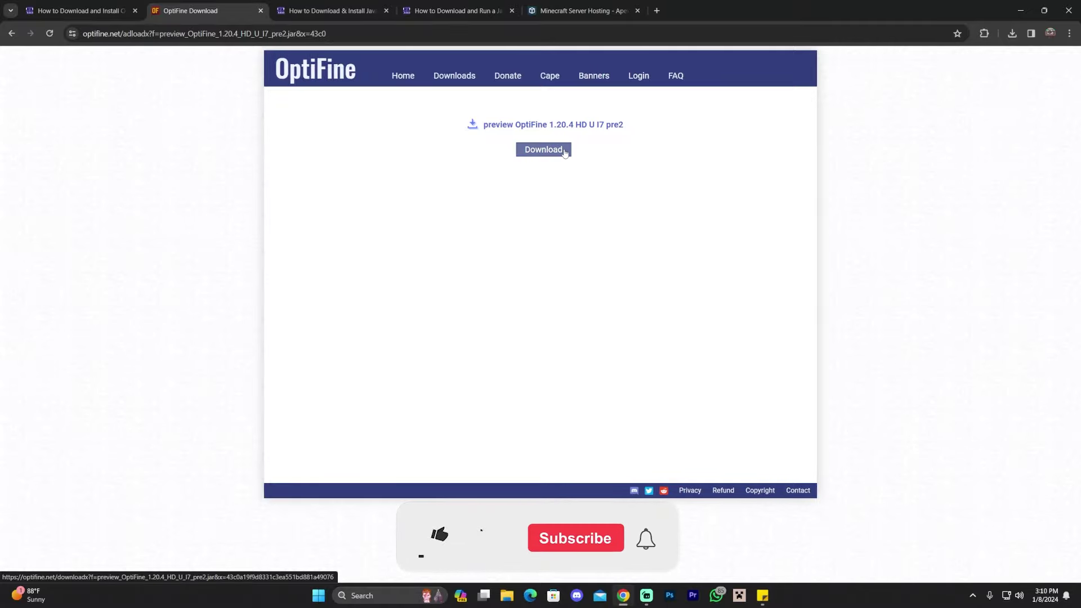
key(Return)
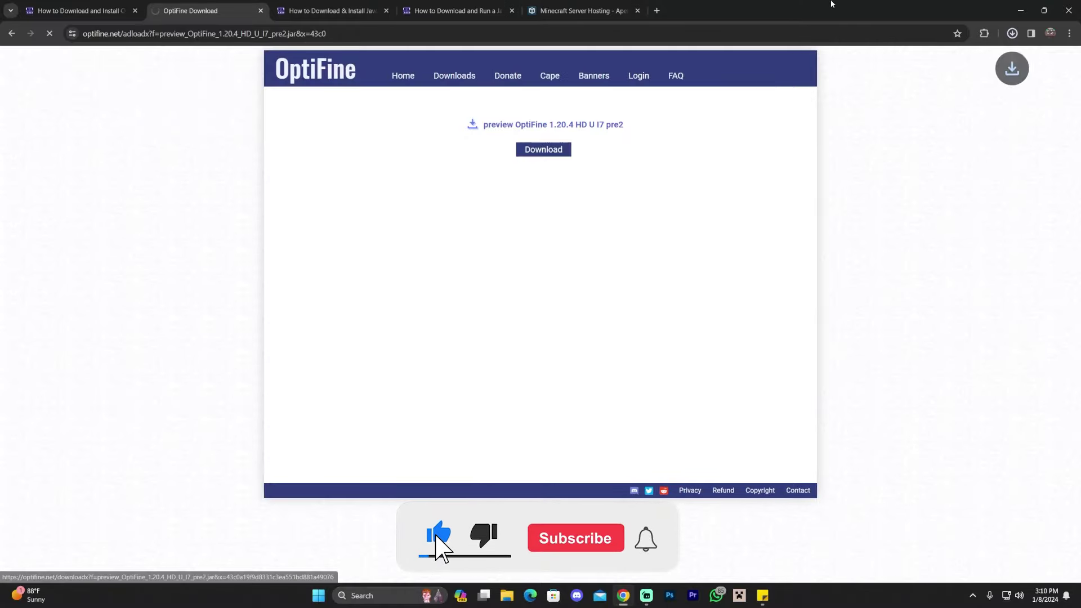
Step: Close the ad tab and copy the OptiFine jar from the download history to the desktop
drag(469, 7, 770, 30)
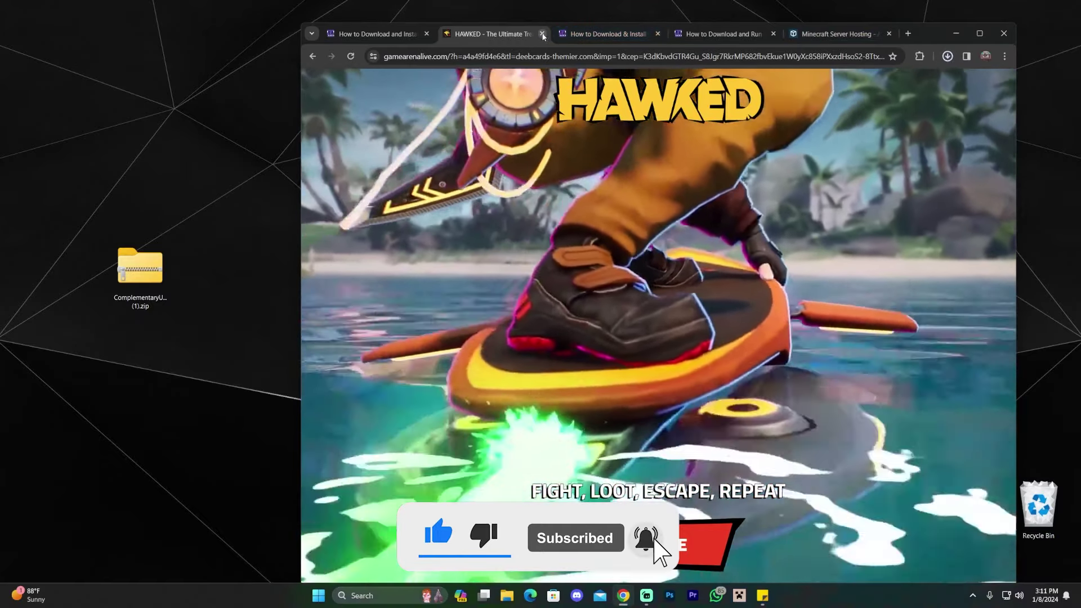
click(543, 35)
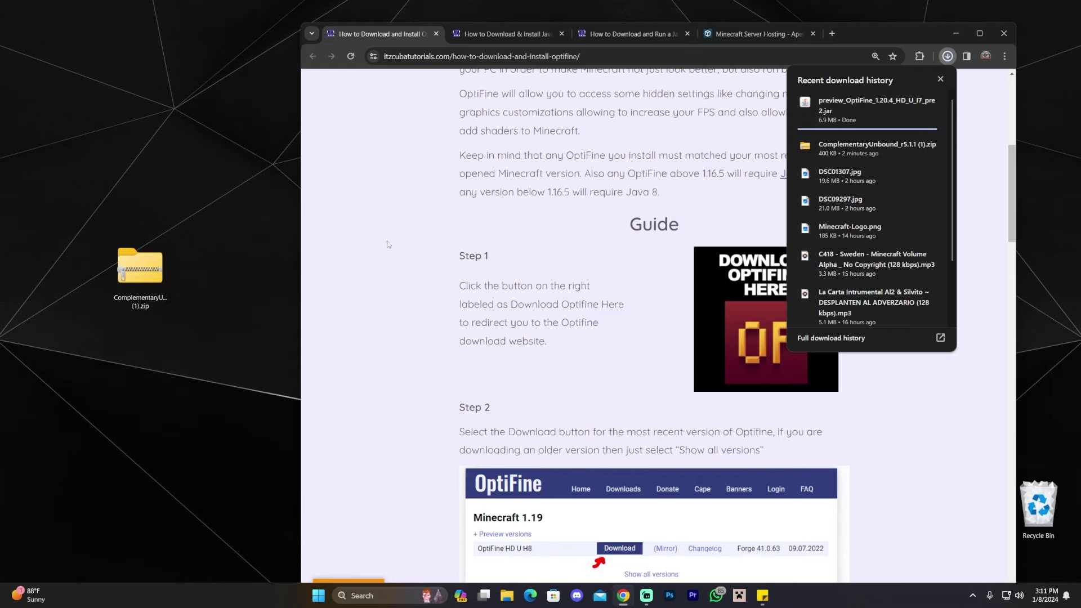
drag(843, 128, 140, 187)
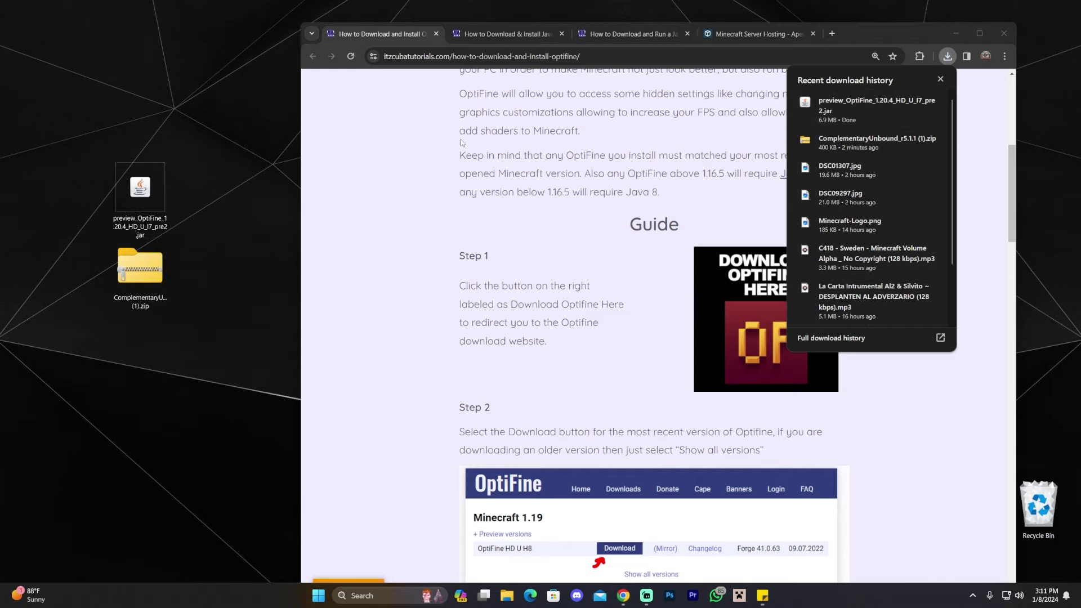
click(955, 33)
click(955, 33)
Step: Move the OptiFine jar and shader zip together toward the desktop's centre
drag(140, 236, 570, 195)
drag(666, 270, 465, 162)
drag(581, 195, 582, 274)
click(522, 141)
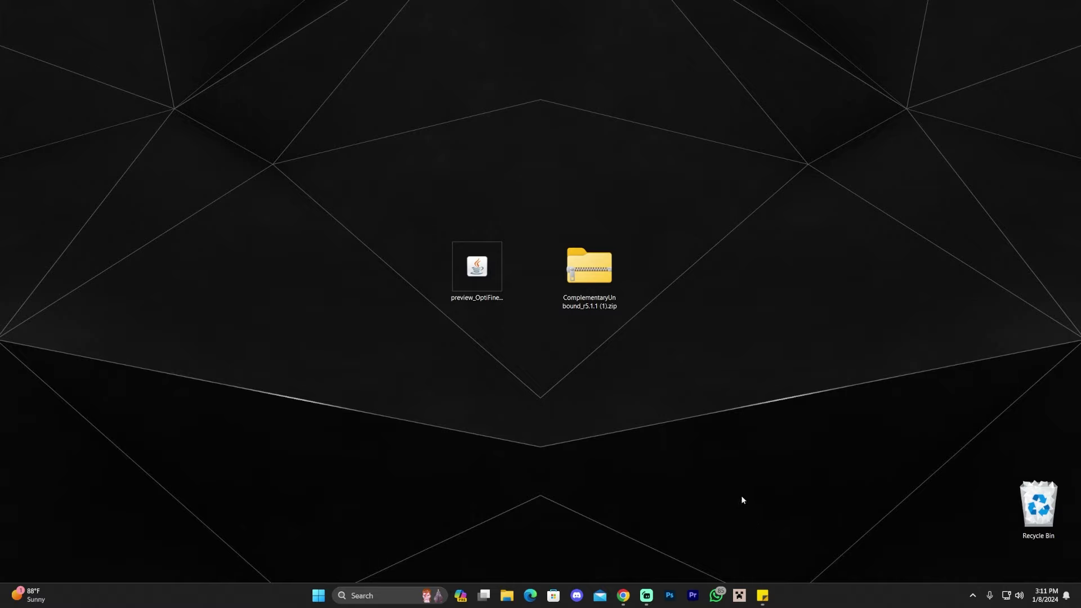
Step: Open the OptiFine jar with Java(TM) Platform SE binary, just once, to launch the installer
click(476, 269)
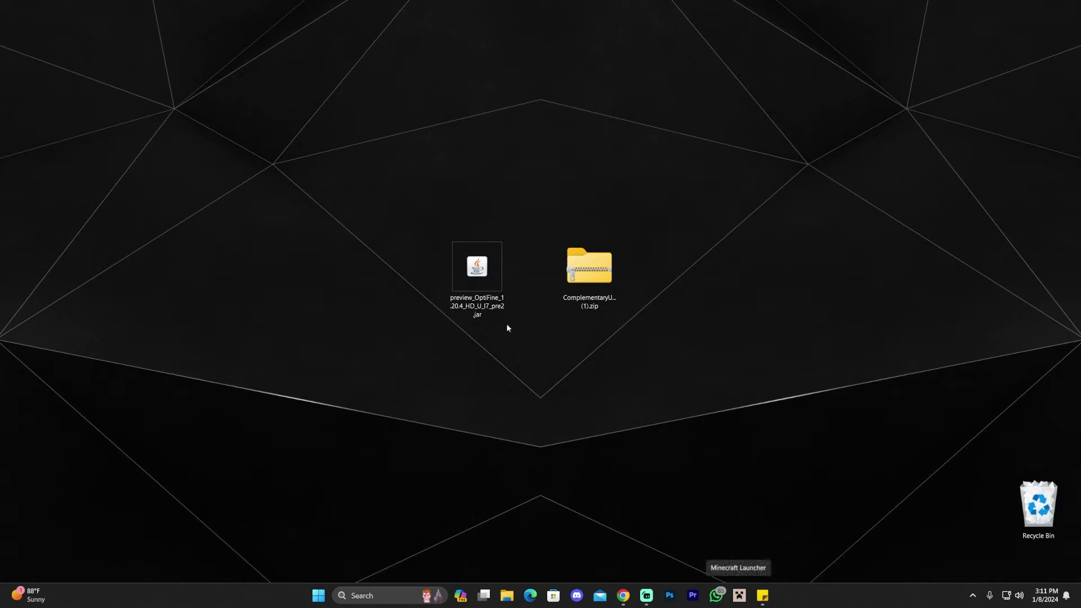
double_click(482, 265)
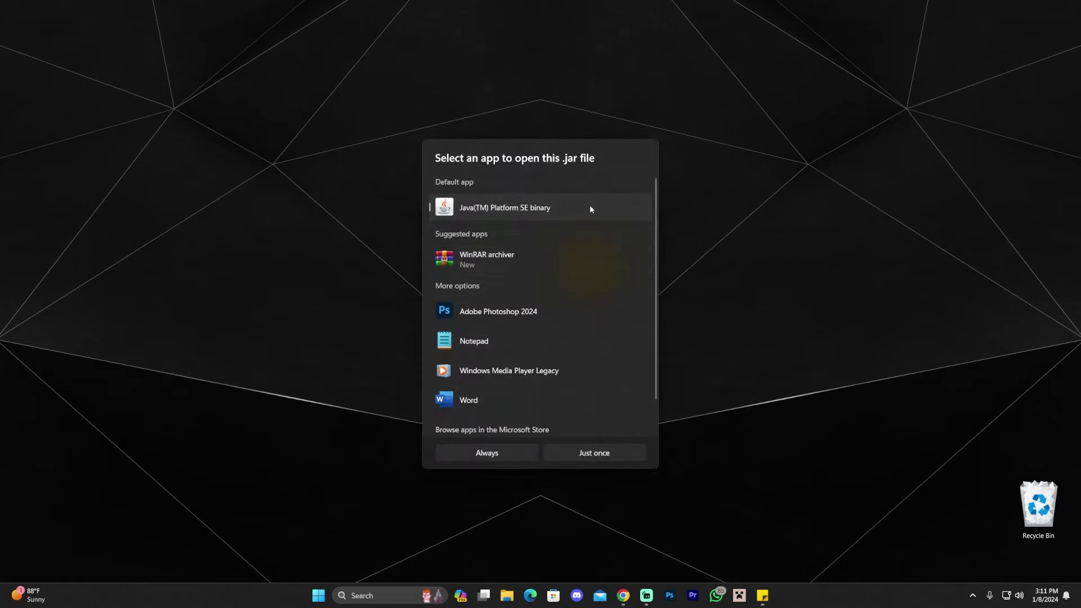
click(604, 455)
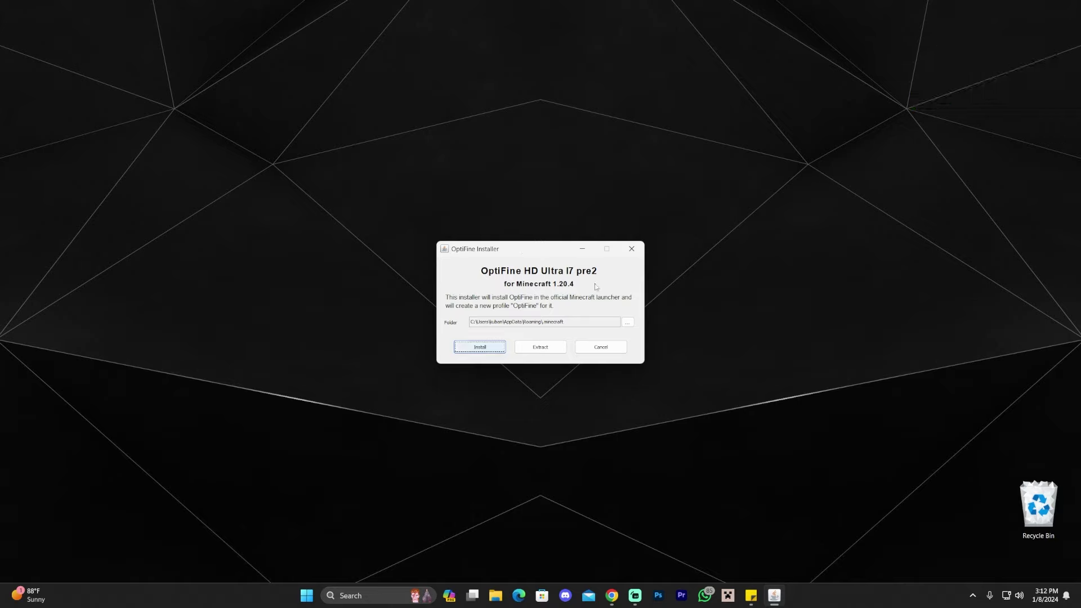
Step: Bring Chrome back maximized and close the OptiFine guide tab
mouse_move(612, 596)
click(612, 567)
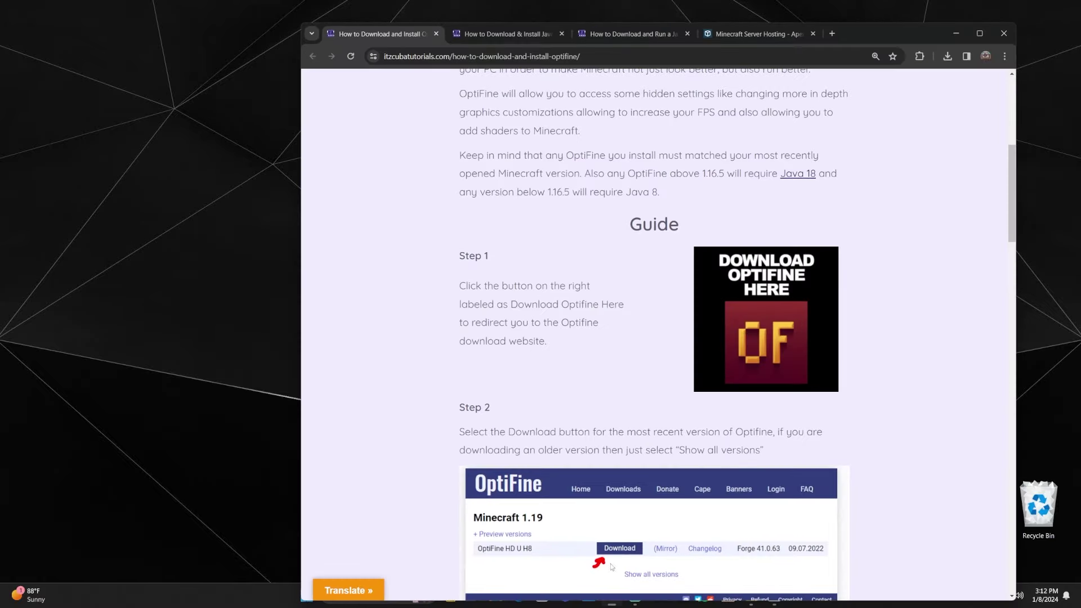
click(499, 35)
click(980, 33)
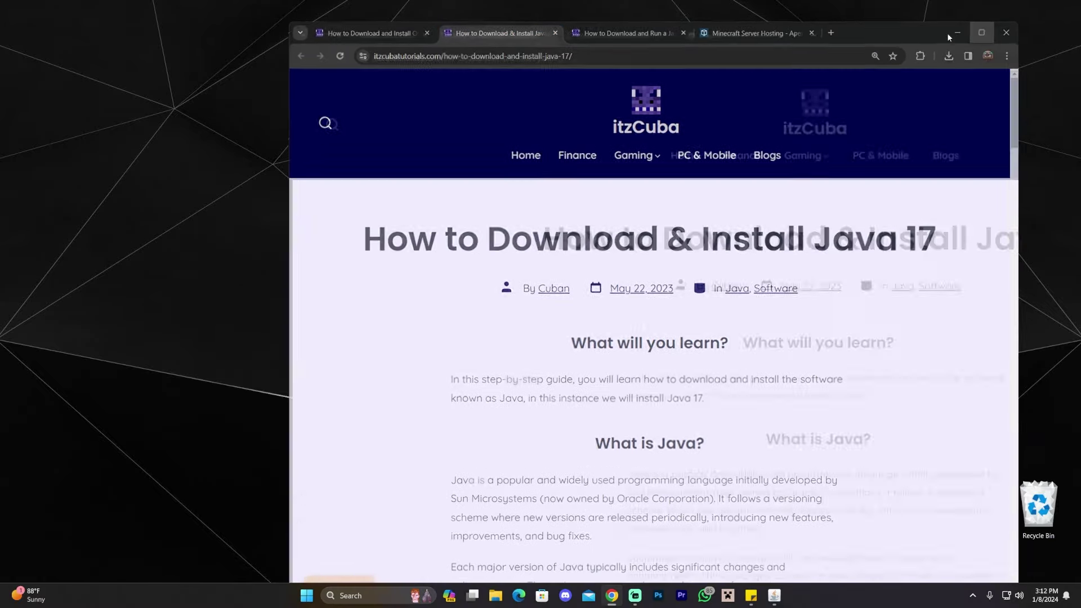
click(79, 11)
click(135, 11)
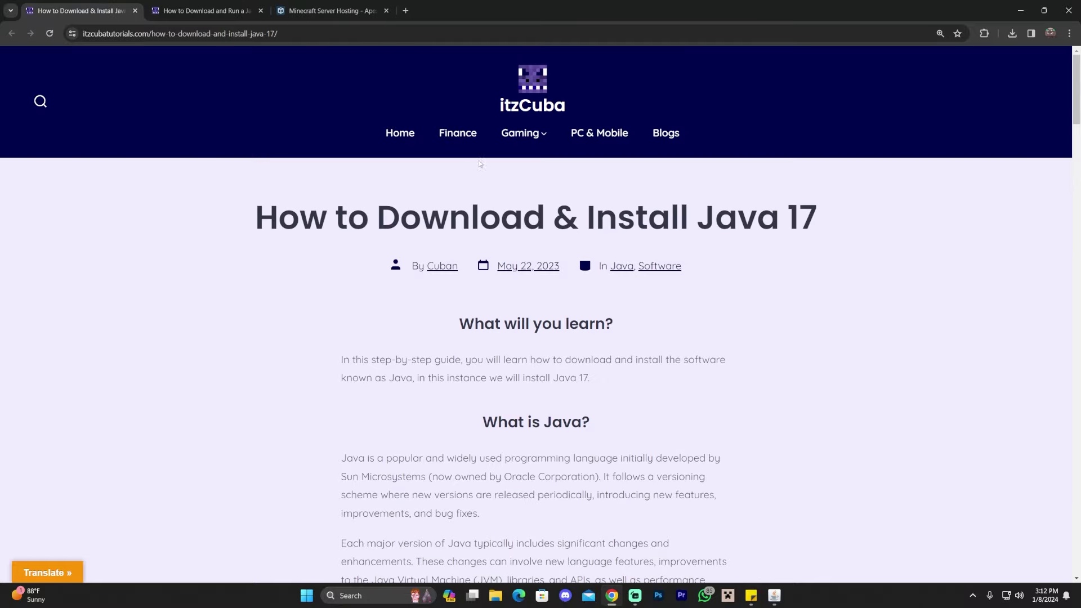
Step: Read through the Java 17 installation guide
scroll(767, 222, down, 20)
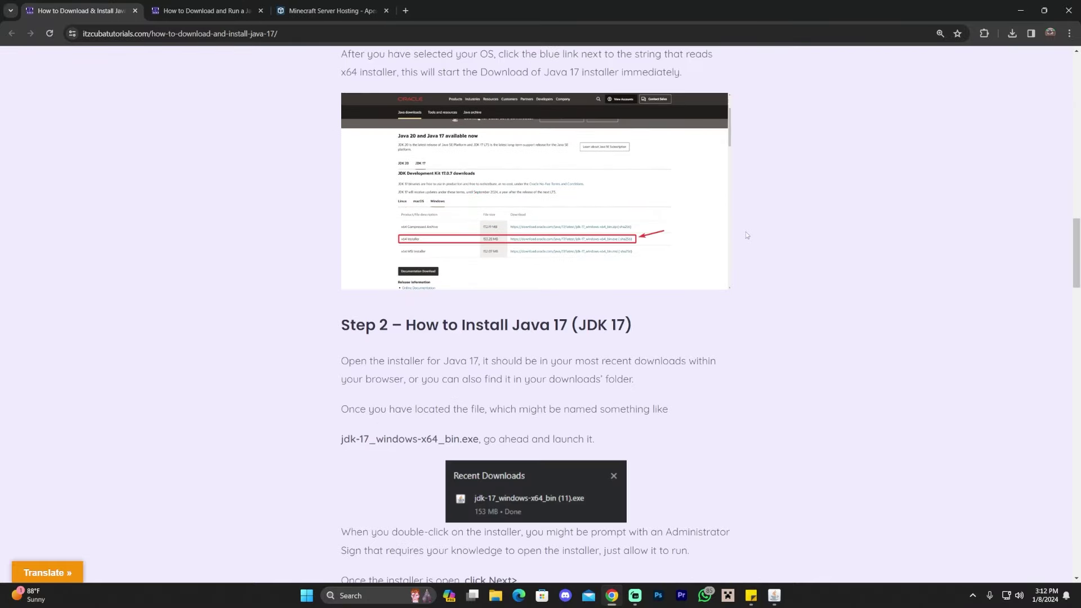
scroll(777, 234, up, 14)
scroll(754, 267, up, 9)
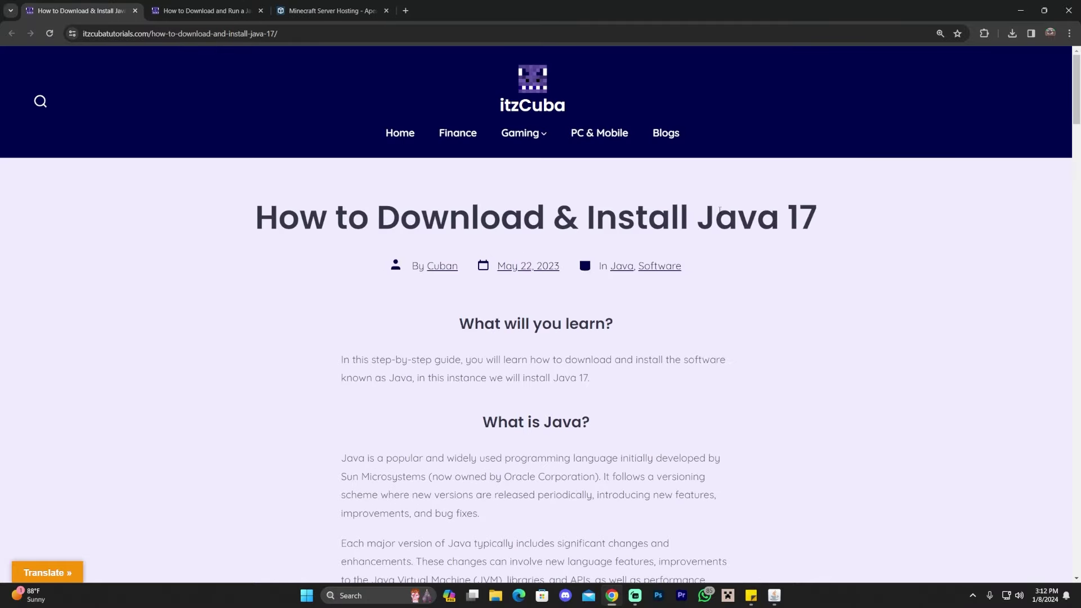
scroll(732, 219, down, 3)
scroll(775, 229, up, 3)
scroll(734, 204, down, 15)
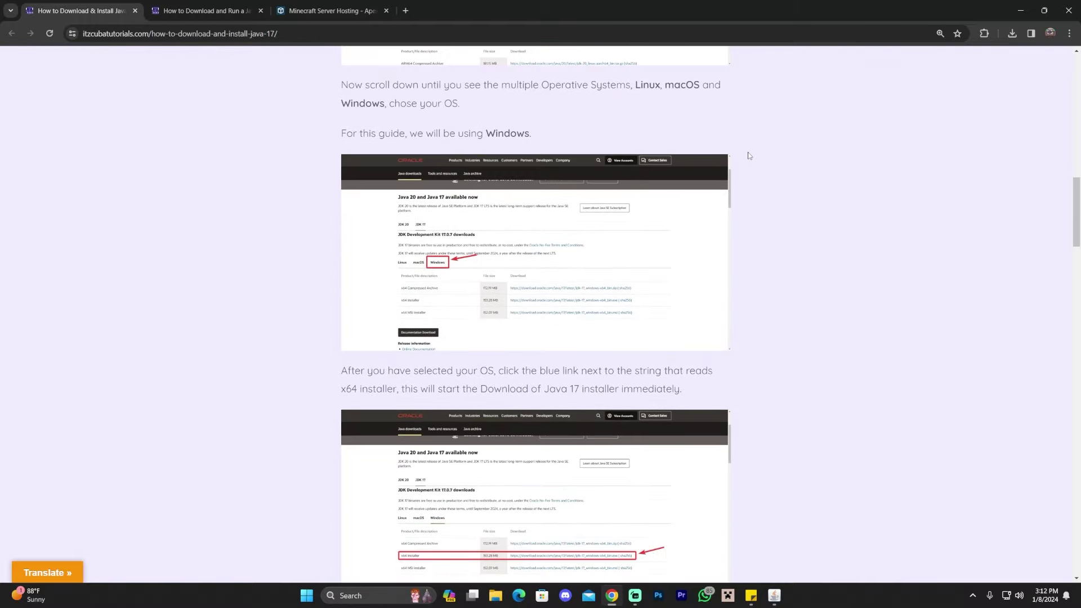
scroll(749, 154, up, 1)
scroll(796, 144, up, 5)
drag(796, 16, 751, 83)
double_click(752, 83)
scroll(605, 240, up, 10)
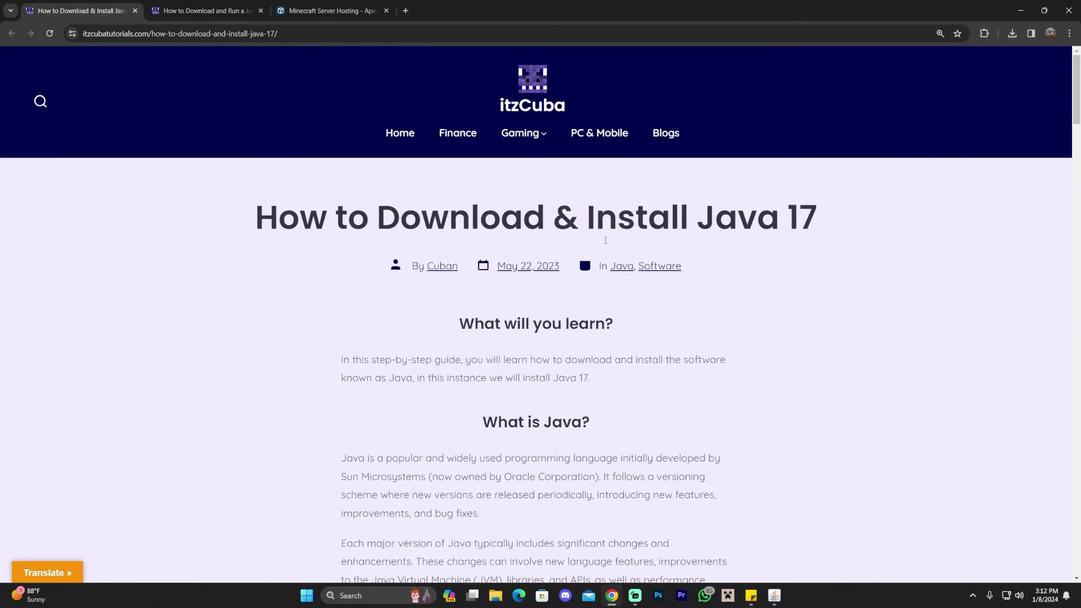
drag(819, 227, 670, 227)
click(752, 225)
scroll(752, 223, down, 4)
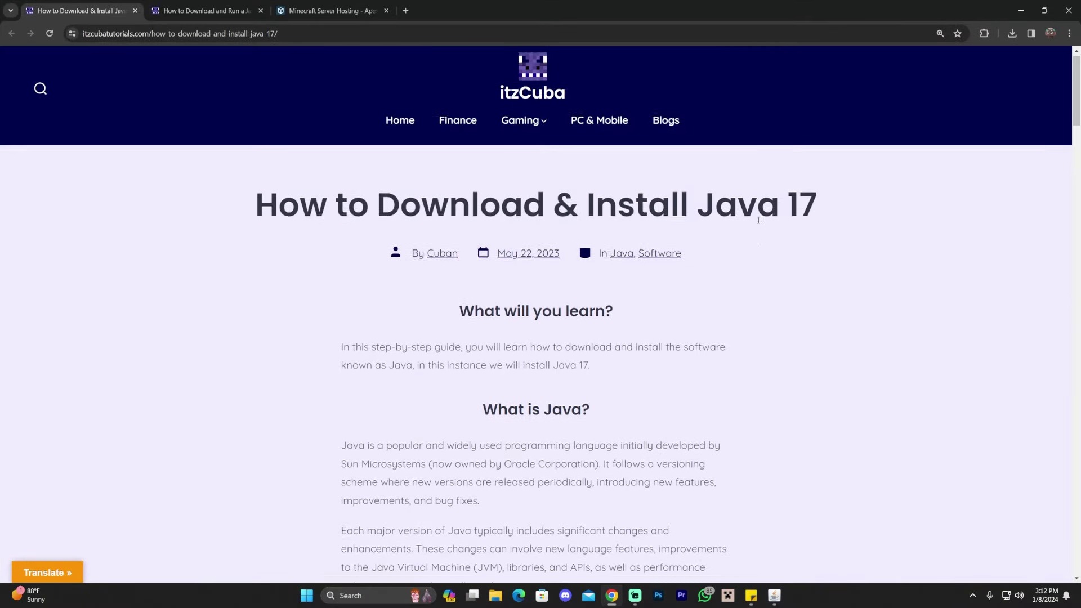
scroll(752, 223, down, 20)
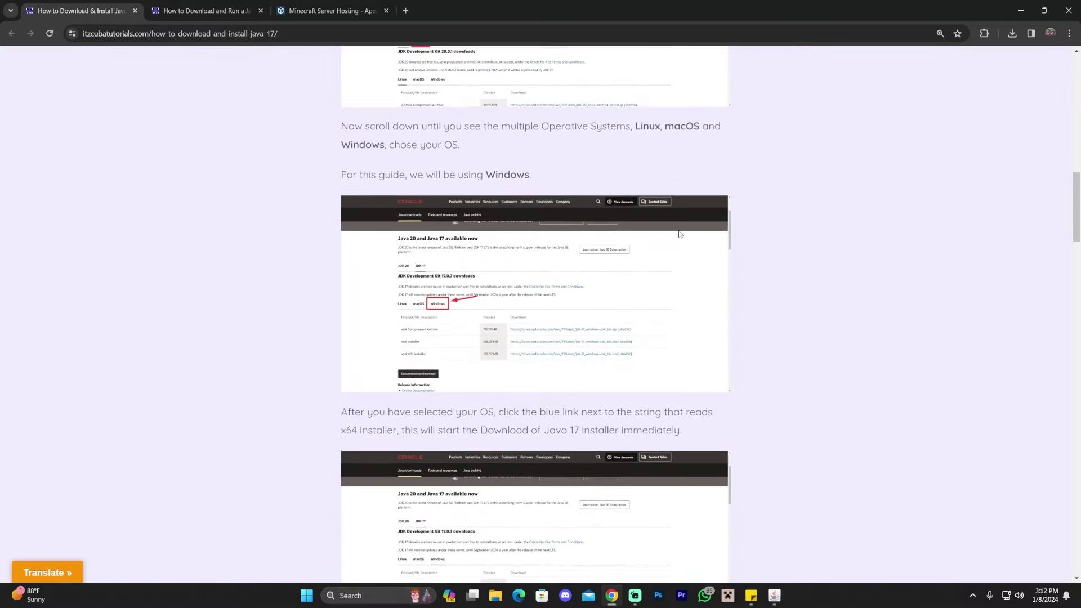
scroll(721, 240, down, 3)
scroll(720, 239, up, 15)
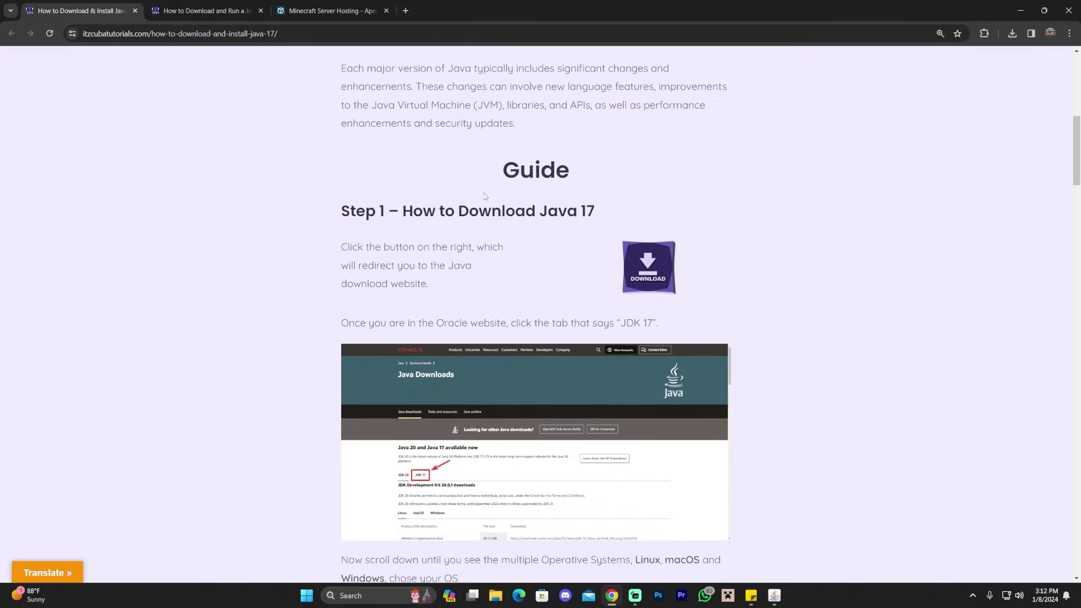
Step: Switch to the Jarfix guide and skim it
key(ctrl+Tab)
drag(722, 222, 824, 227)
click(833, 226)
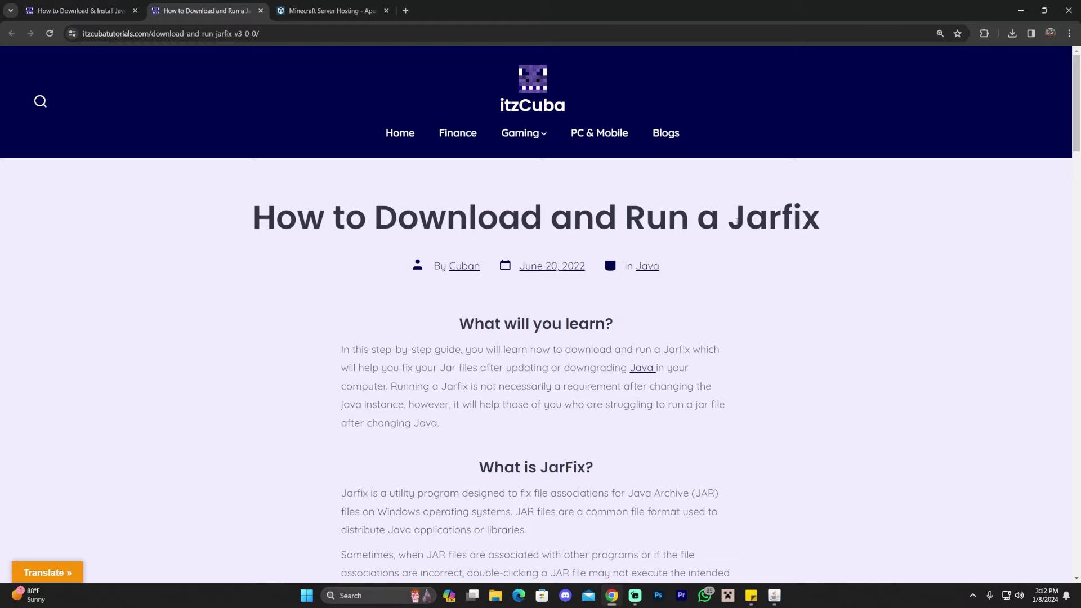
scroll(714, 209, down, 12)
scroll(714, 209, down, 10)
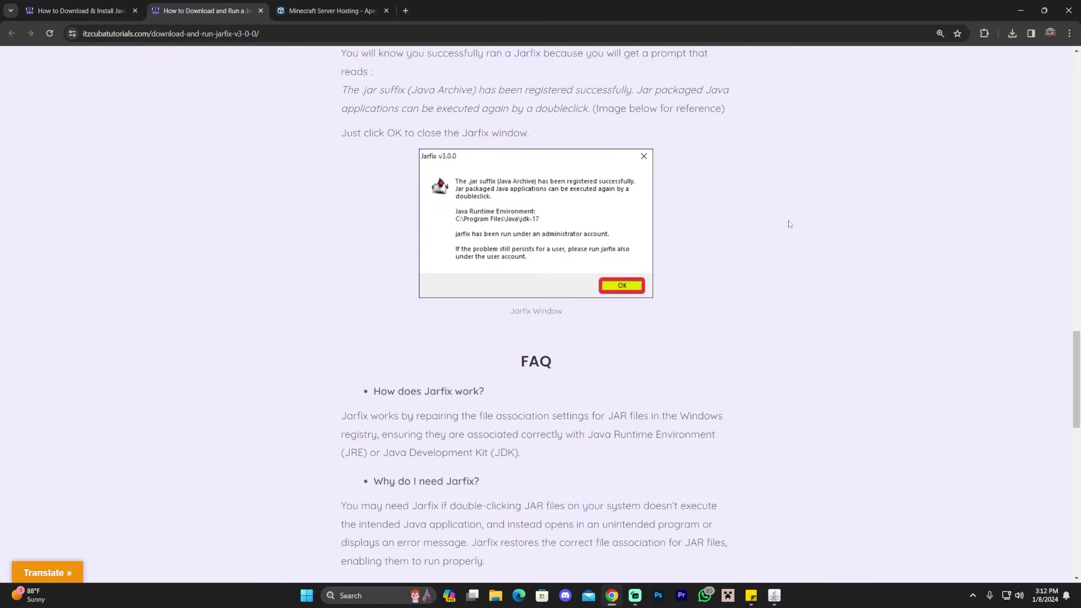
scroll(721, 237, up, 20)
double_click(569, 5)
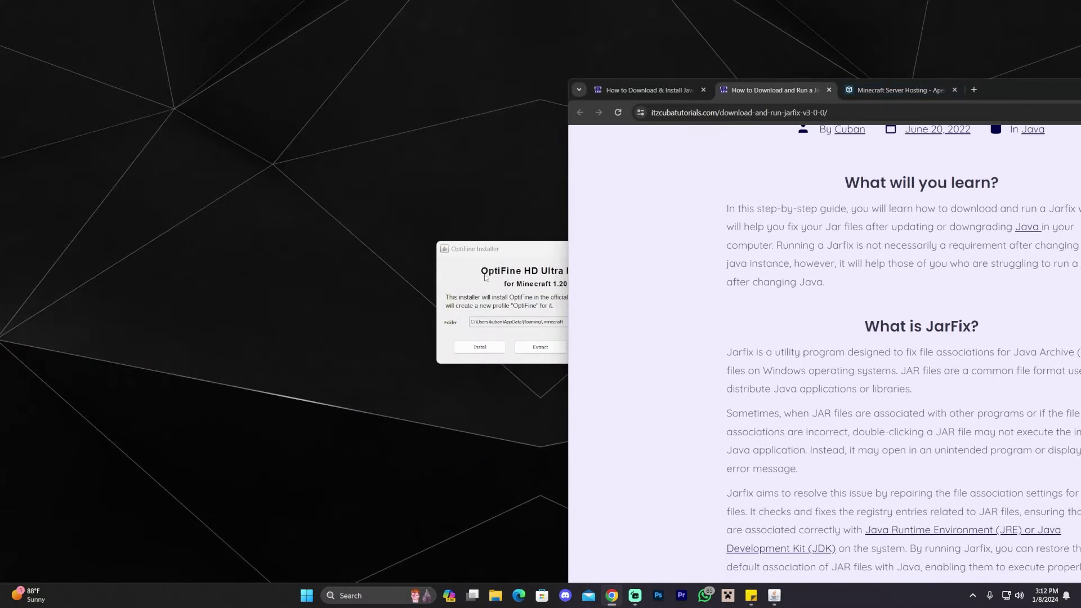
double_click(988, 96)
Step: Return to the Java 17 page, then minimize Chrome to reveal the OptiFine installer
key(ctrl+shift+Tab)
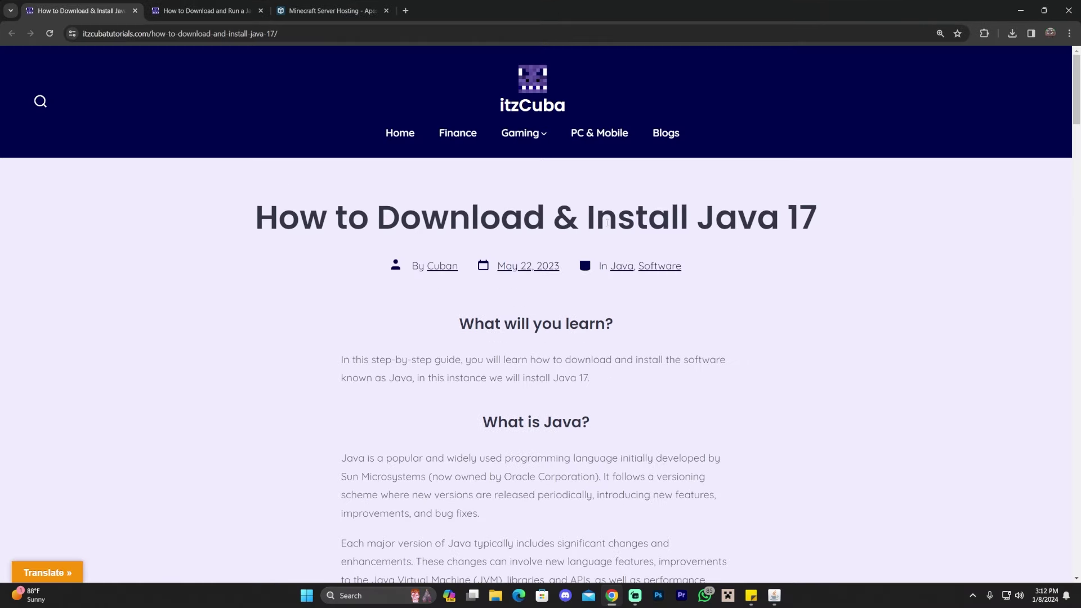
drag(815, 221, 716, 220)
click(719, 193)
drag(741, 221, 695, 221)
click(857, 223)
drag(817, 221, 616, 221)
click(617, 221)
click(1020, 10)
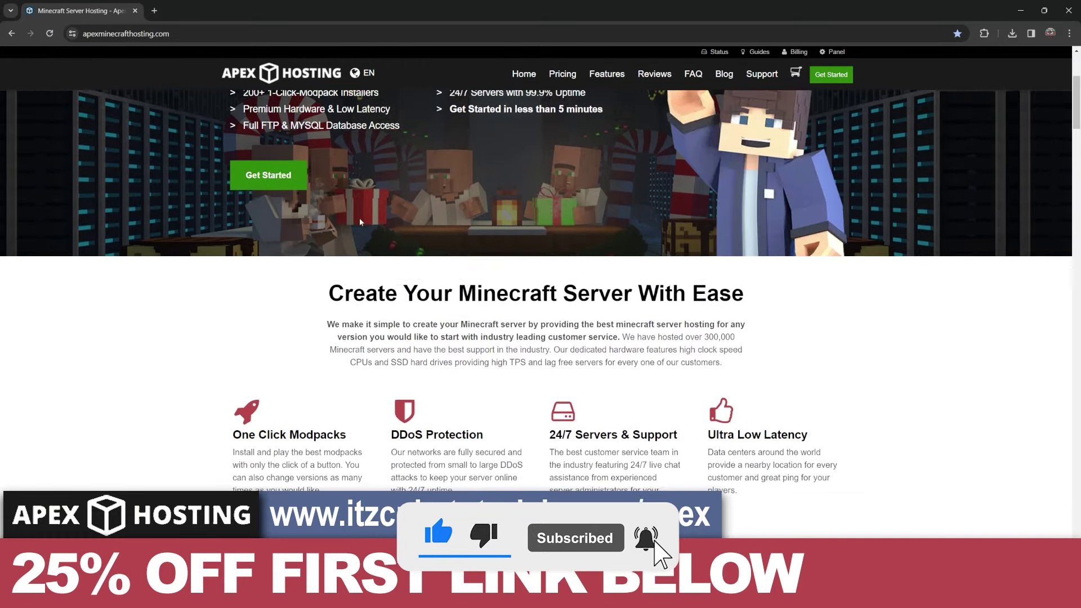
scroll(360, 221, down, 3)
scroll(450, 220, up, 6)
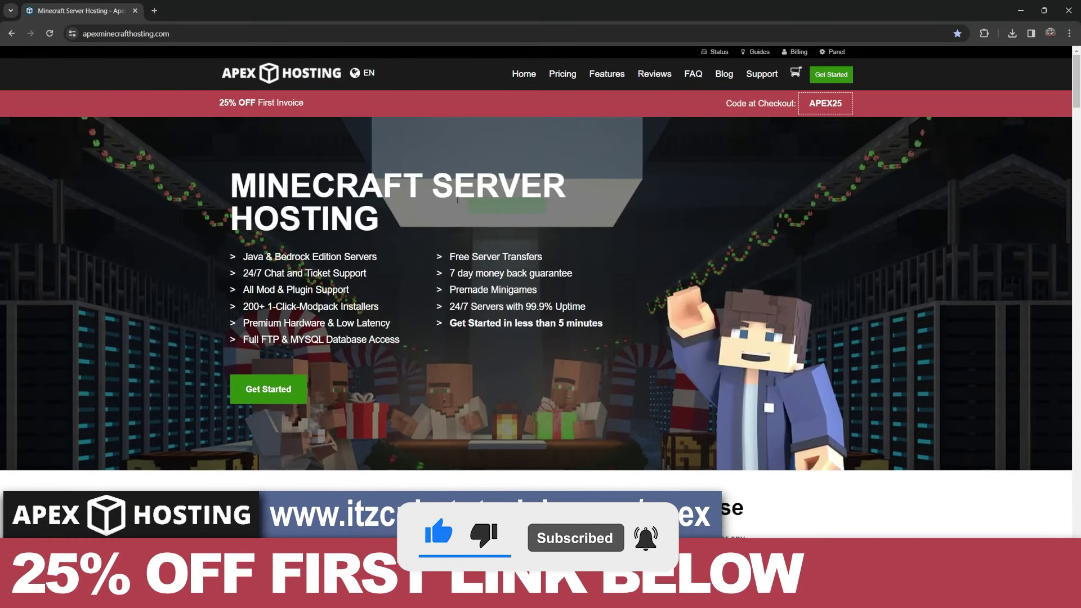
scroll(600, 217, down, 5)
scroll(407, 227, up, 5)
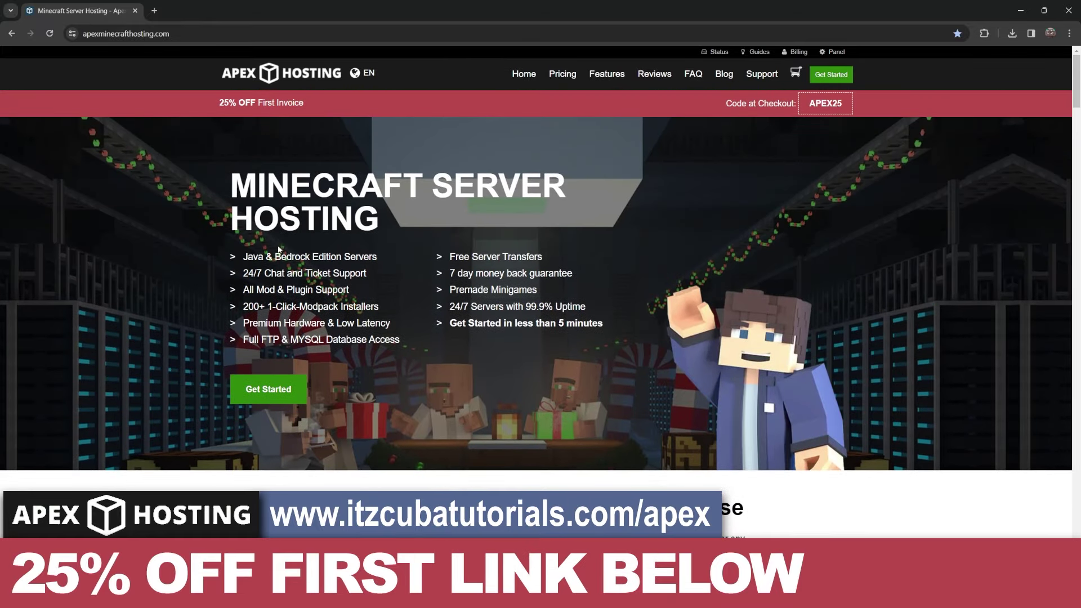
drag(243, 257, 310, 258)
click(420, 251)
scroll(484, 259, down, 5)
scroll(484, 260, up, 5)
scroll(544, 264, down, 5)
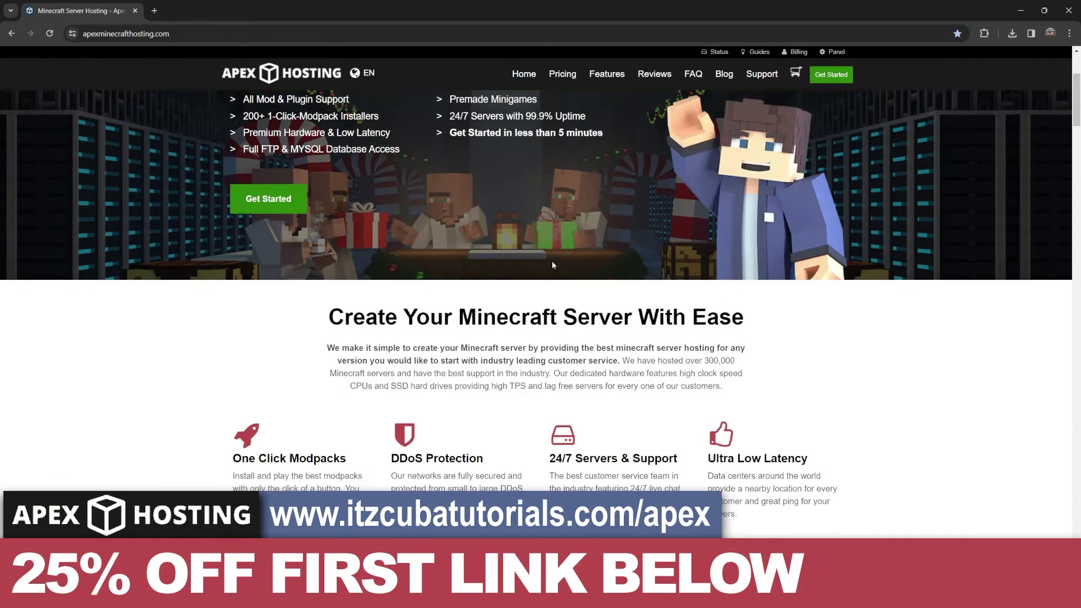
scroll(585, 256, up, 5)
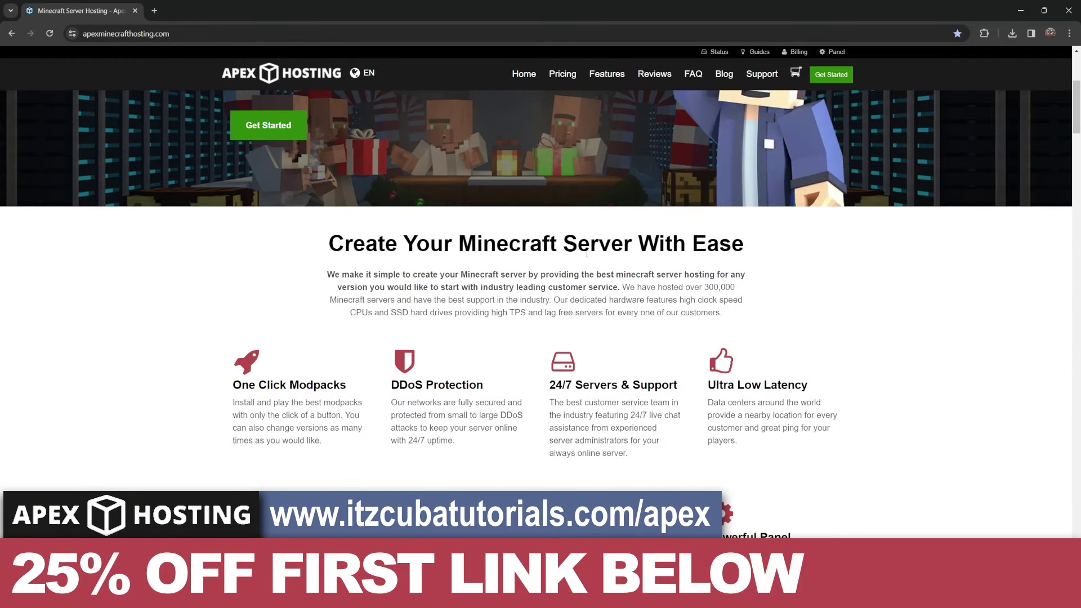
scroll(583, 256, down, 3)
scroll(581, 257, up, 5)
scroll(582, 257, down, 5)
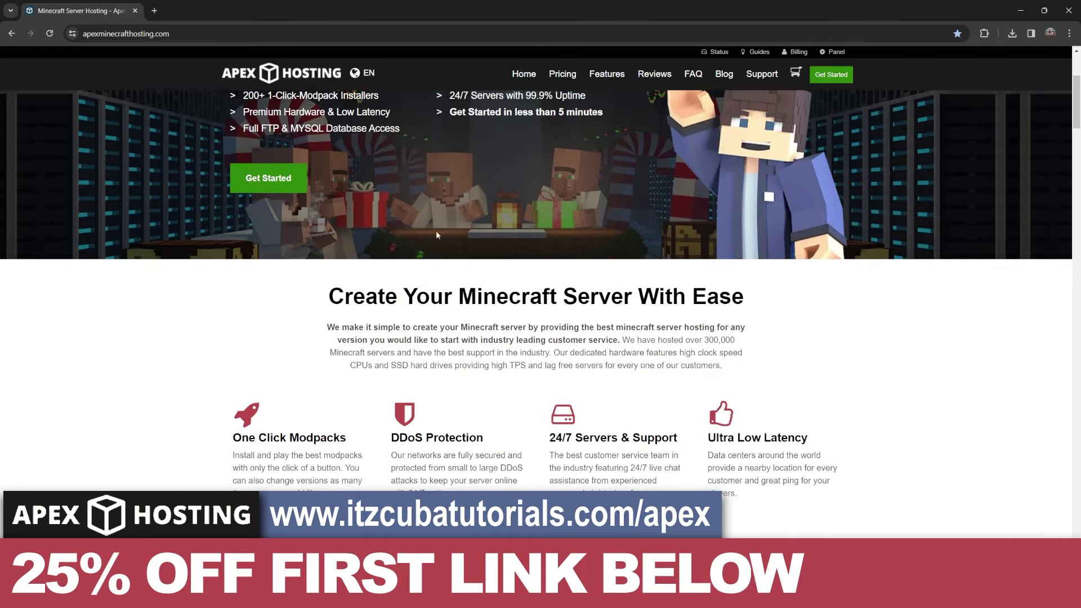
scroll(514, 254, up, 5)
scroll(535, 252, down, 3)
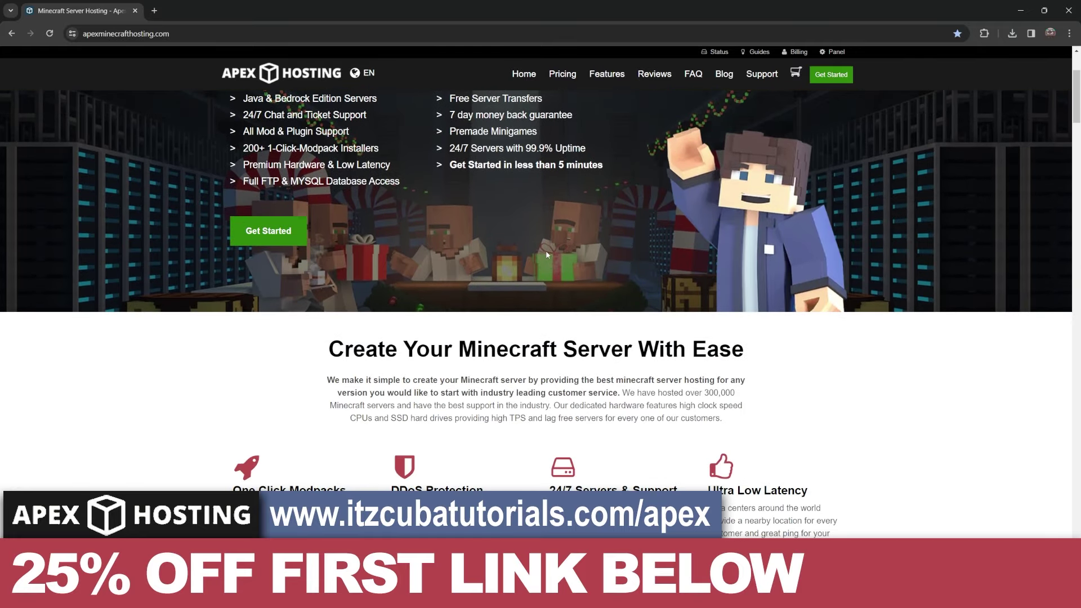
scroll(516, 234, up, 3)
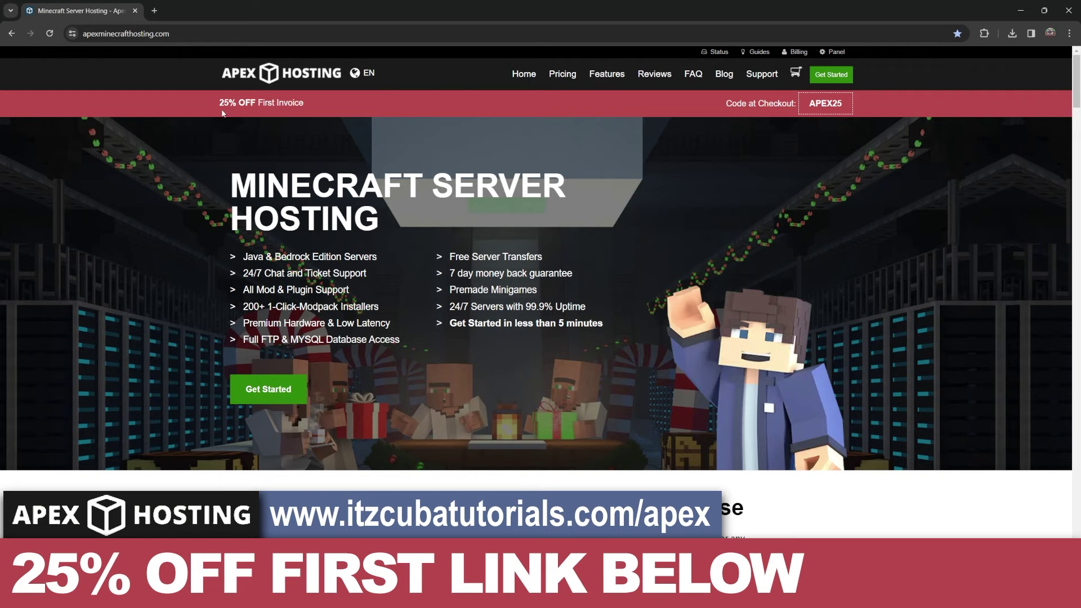
scroll(421, 201, down, 8)
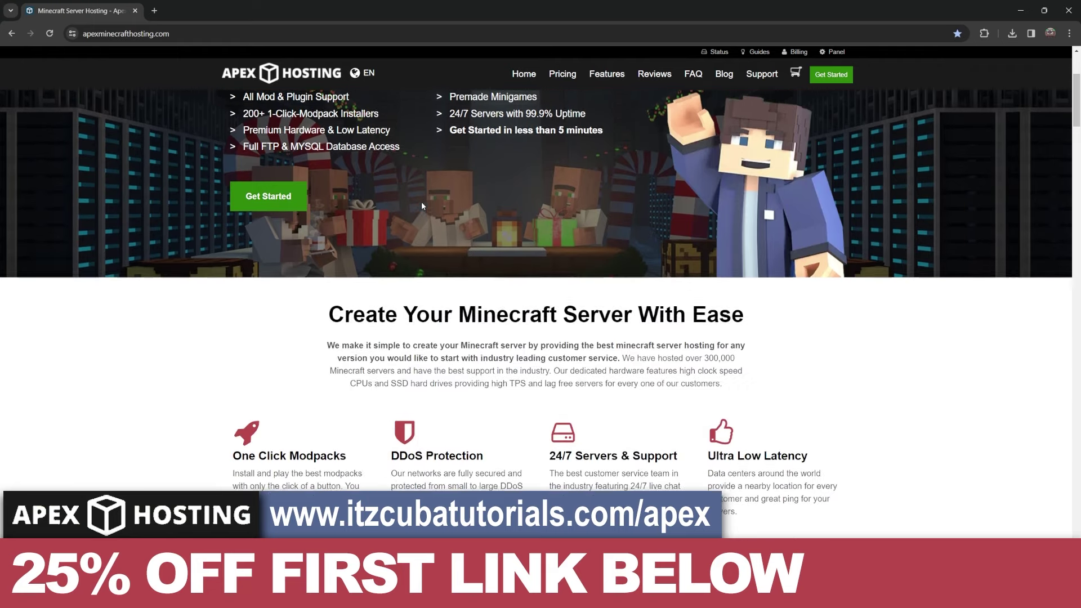
scroll(558, 303, up, 4)
scroll(558, 303, up, 5)
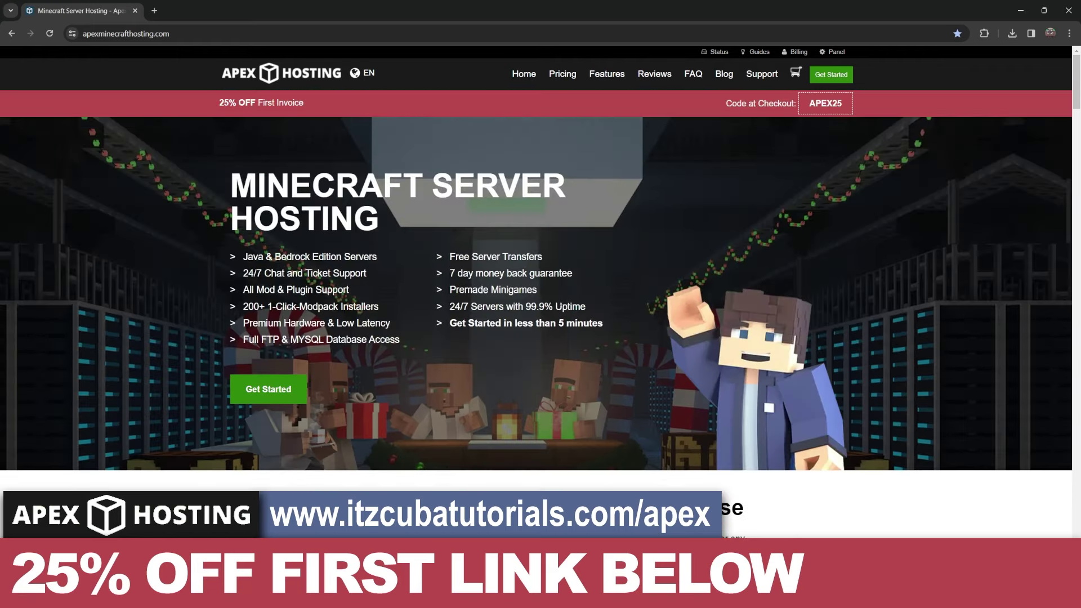
drag(607, 324, 468, 325)
click(482, 260)
scroll(437, 237, down, 2)
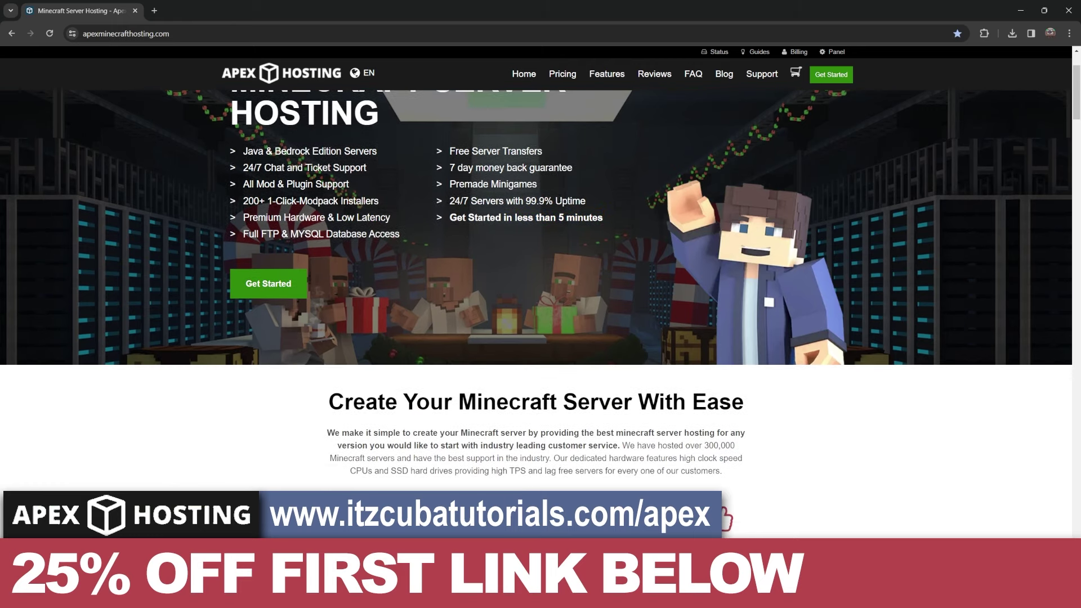
scroll(406, 185, up, 2)
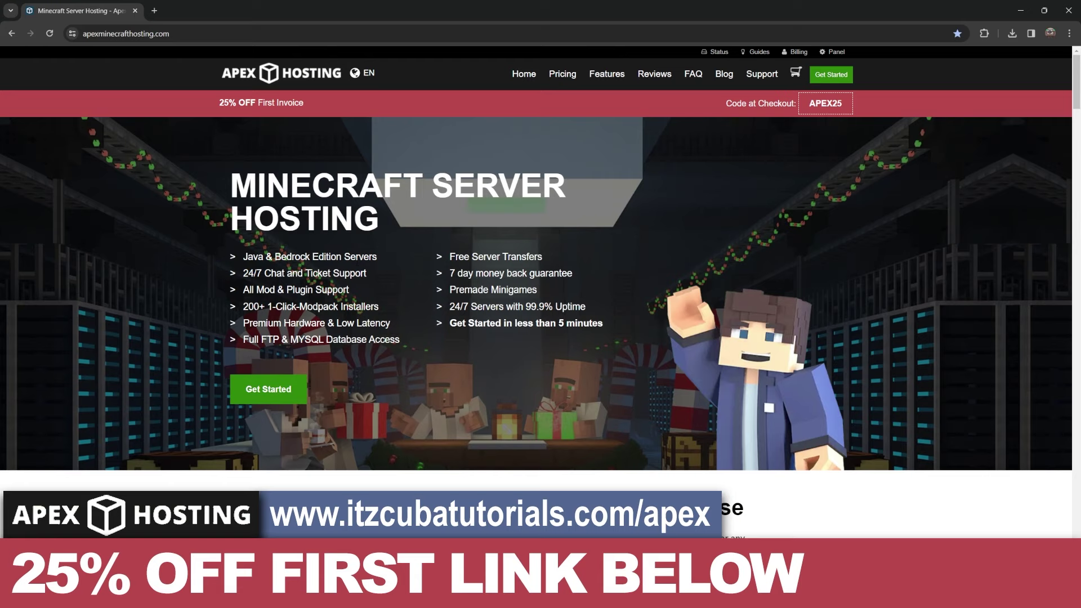
drag(243, 306, 297, 306)
Step: Acknowledge the 'OptiFine is successfully installed' message and close the installer window
click(297, 306)
scroll(551, 302, down, 5)
scroll(551, 302, up, 5)
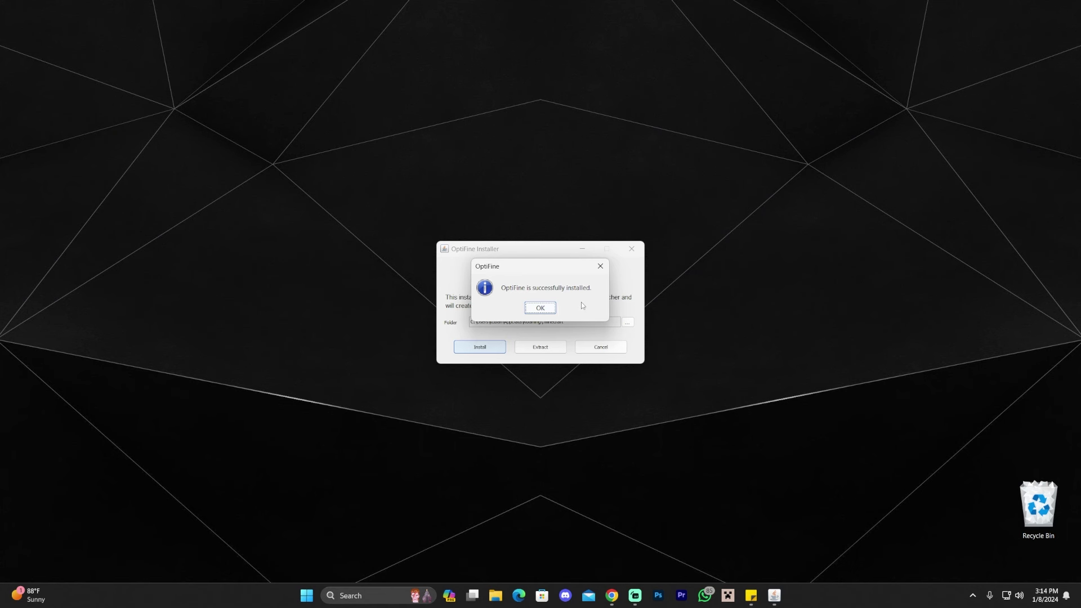
click(540, 308)
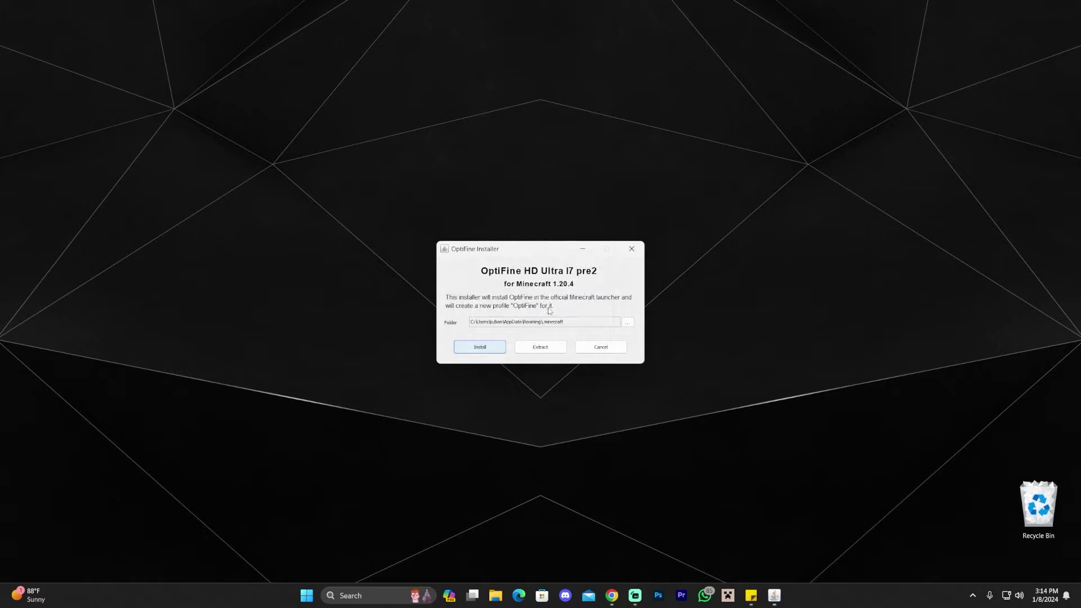
click(477, 270)
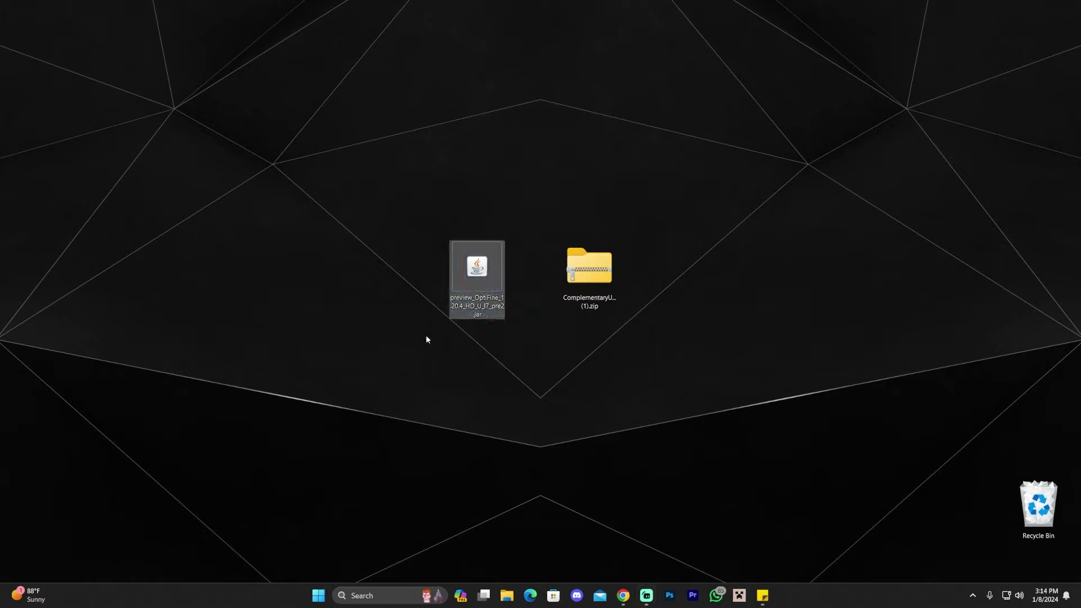
Step: Delete the OptiFine installer jar from the desktop and maximize the Minecraft Launcher window
key(Delete)
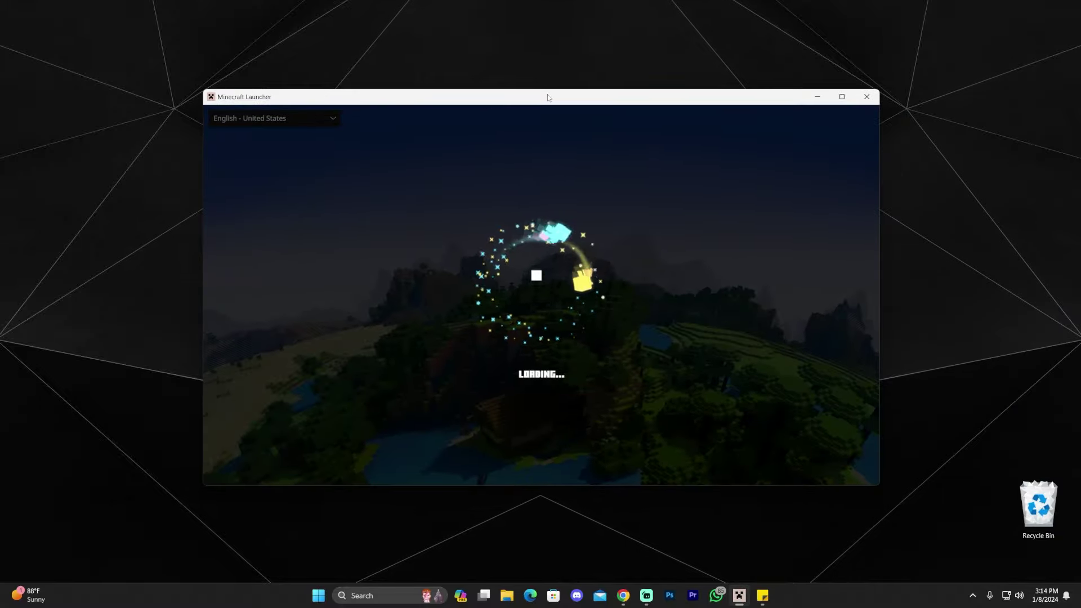
double_click(549, 95)
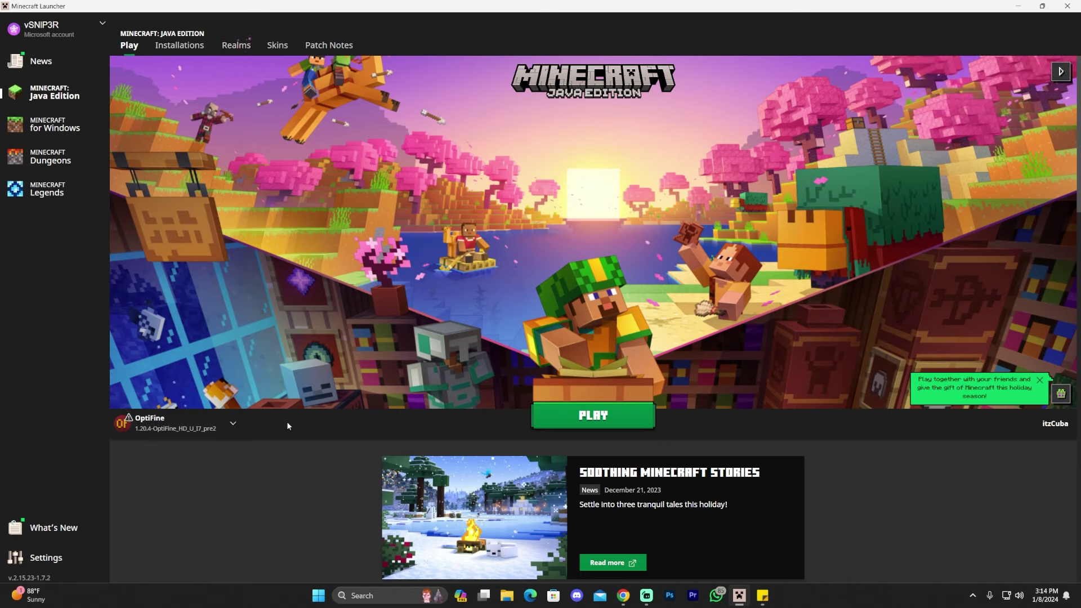
Step: Toggle the Modded filter in Installations to confirm the OptiFine installation is listed
click(180, 45)
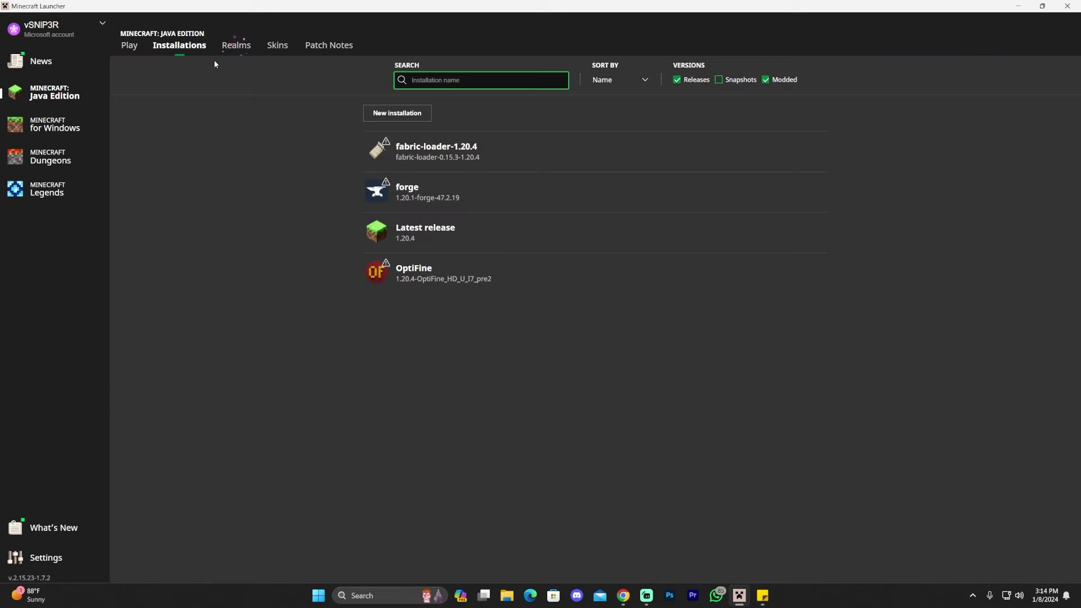
click(765, 80)
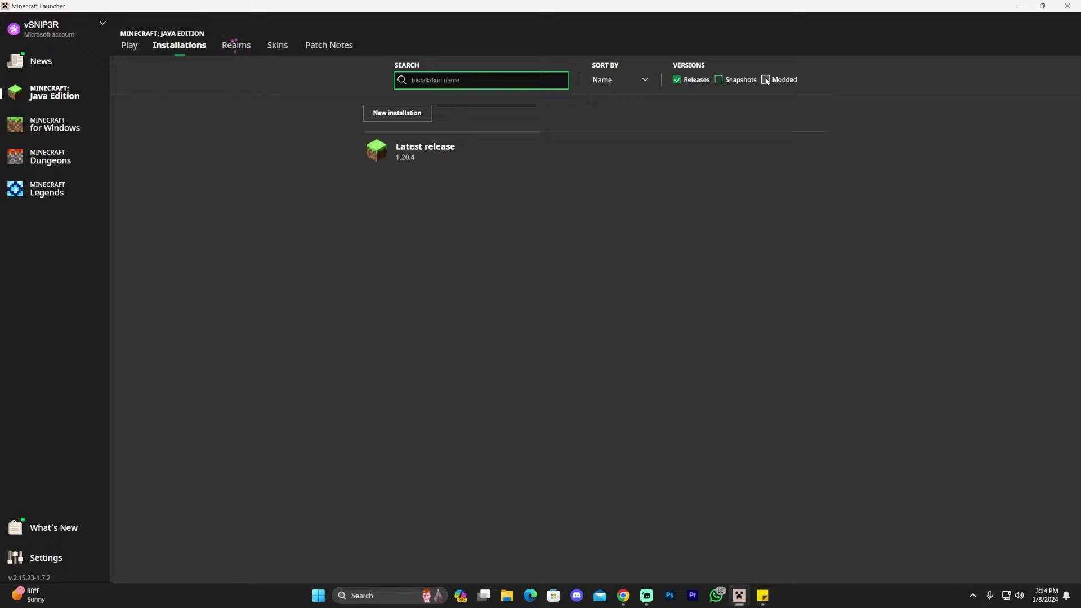
click(766, 80)
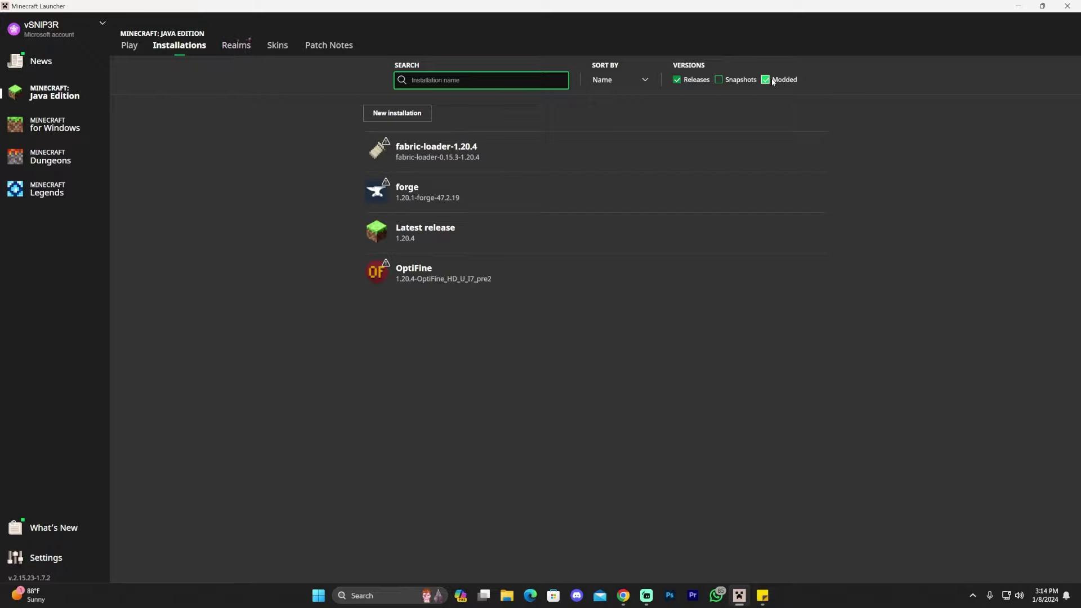
click(775, 81)
click(794, 81)
click(129, 46)
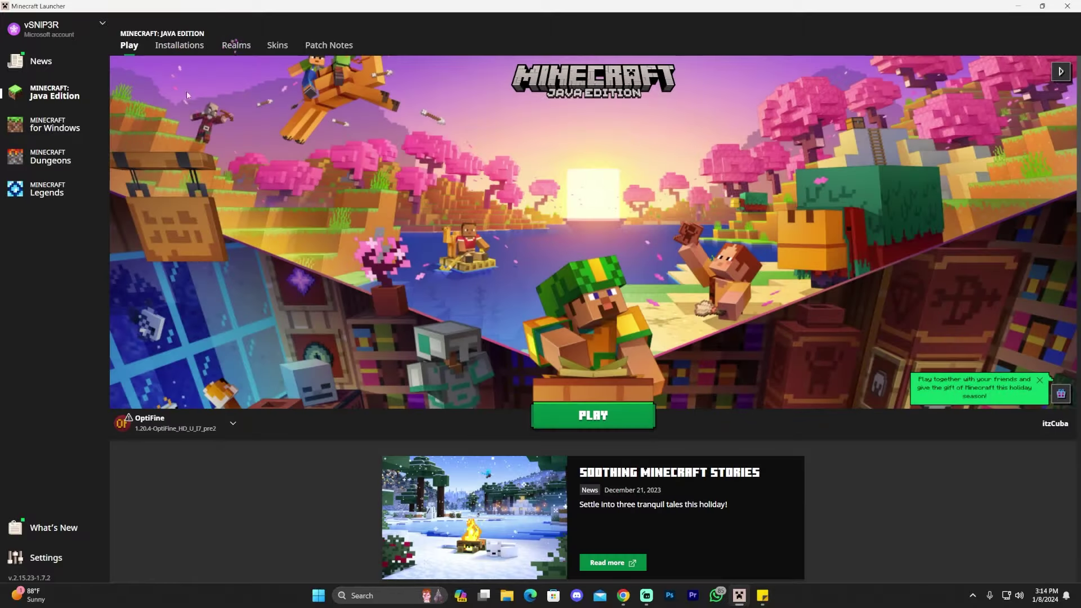
Step: Check the 1.20.4 OptiFine version in a new installation form, discard it, and return to Play
click(179, 45)
click(401, 113)
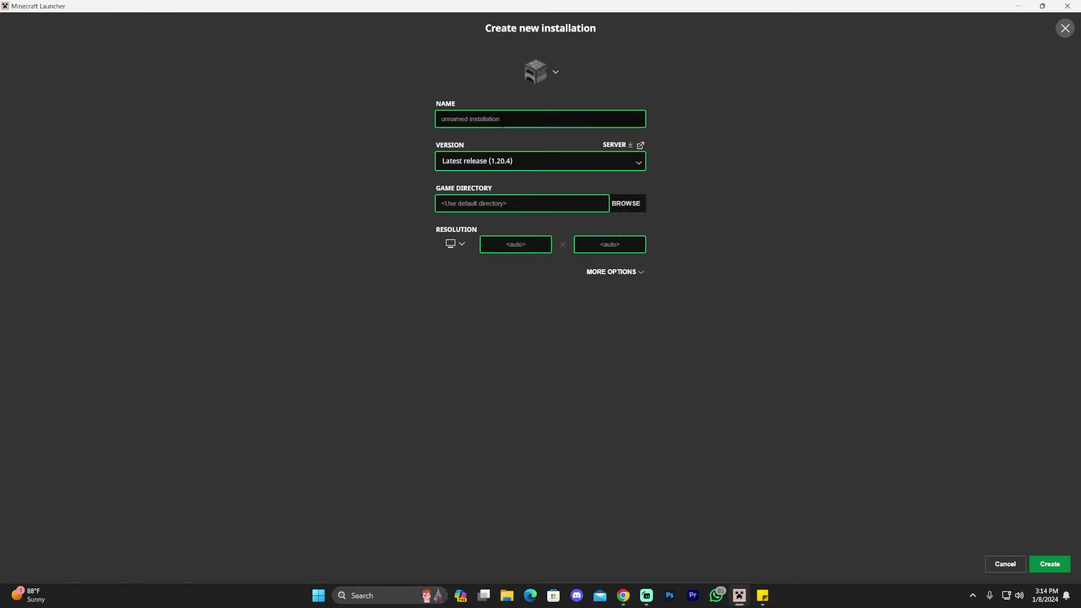
click(447, 161)
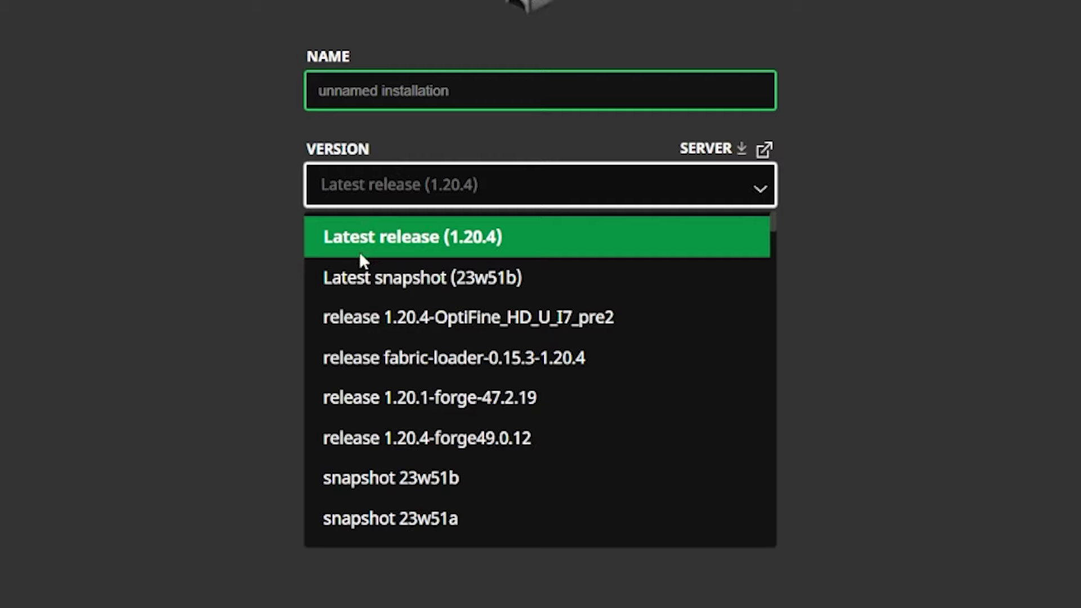
click(510, 317)
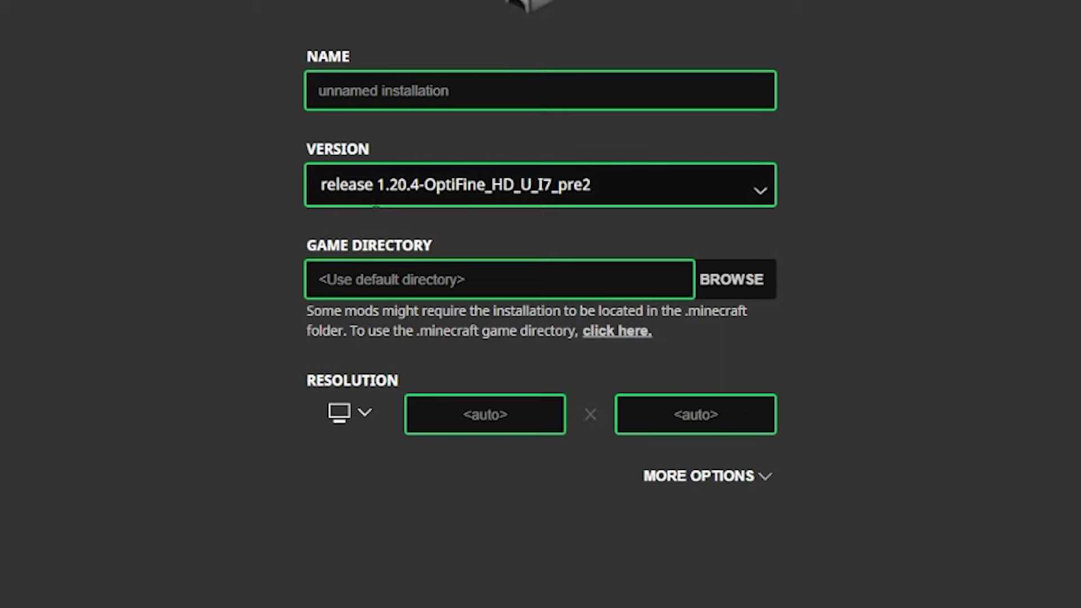
click(319, 91)
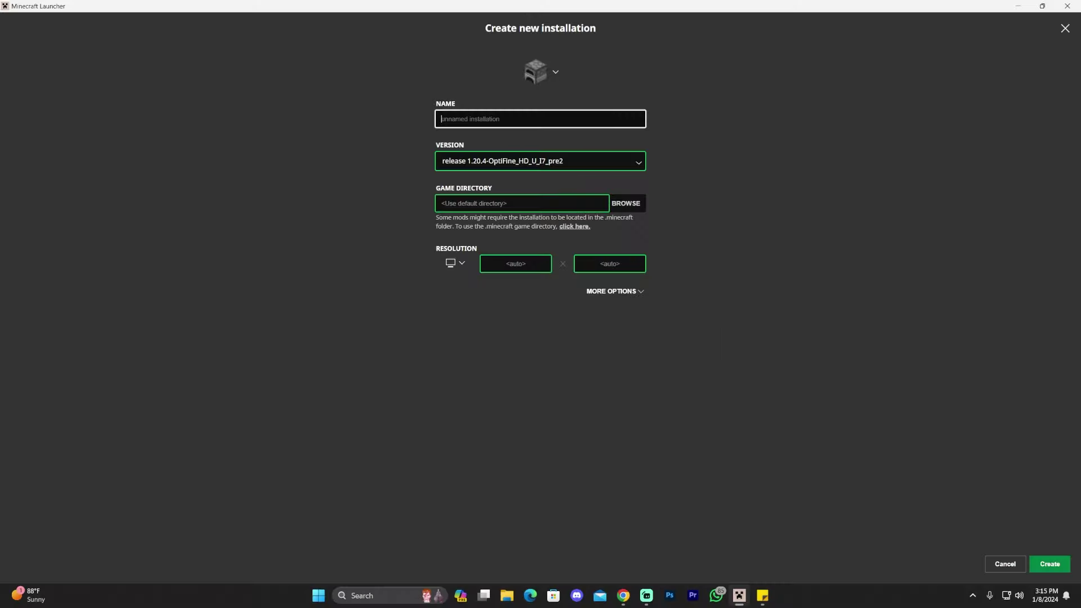
click(1005, 564)
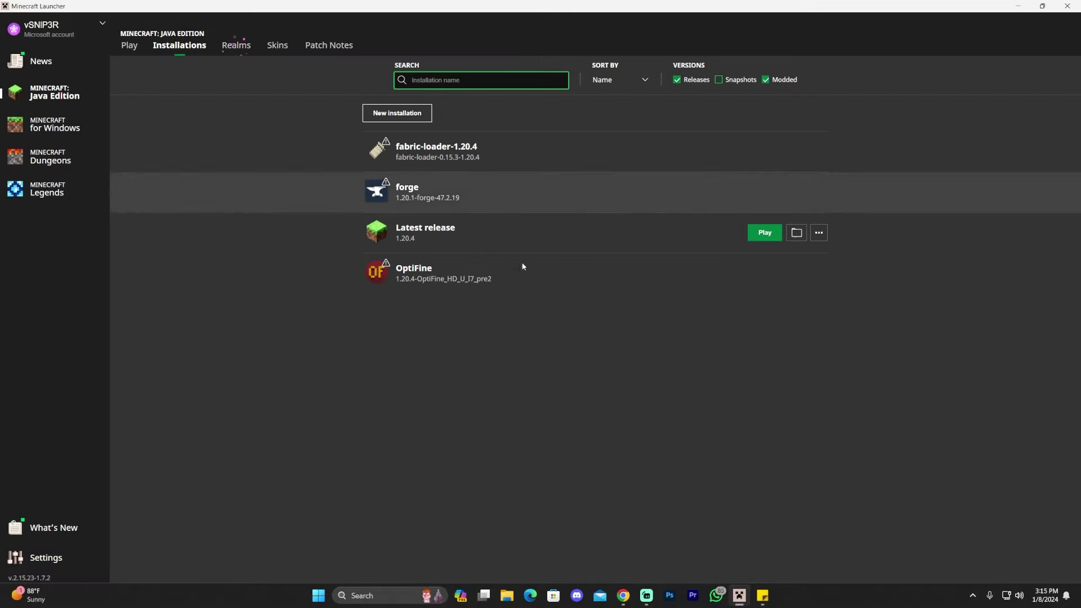
click(127, 45)
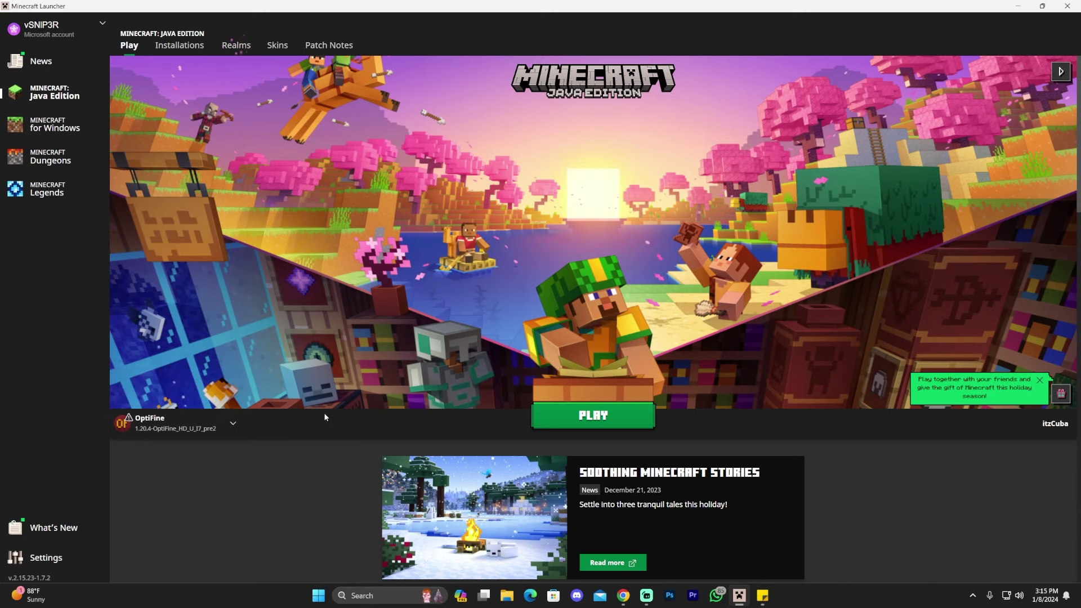
Step: Launch the OptiFine 1.20.4 profile, accepting the modded-profile risk warning, and bring the game window forward
click(606, 421)
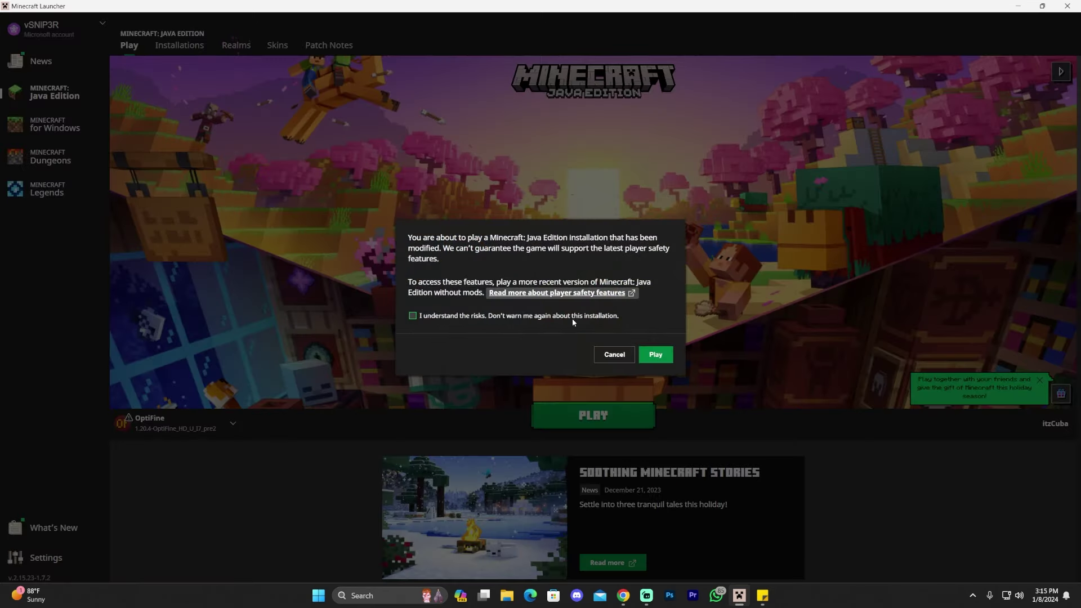
click(444, 317)
click(659, 354)
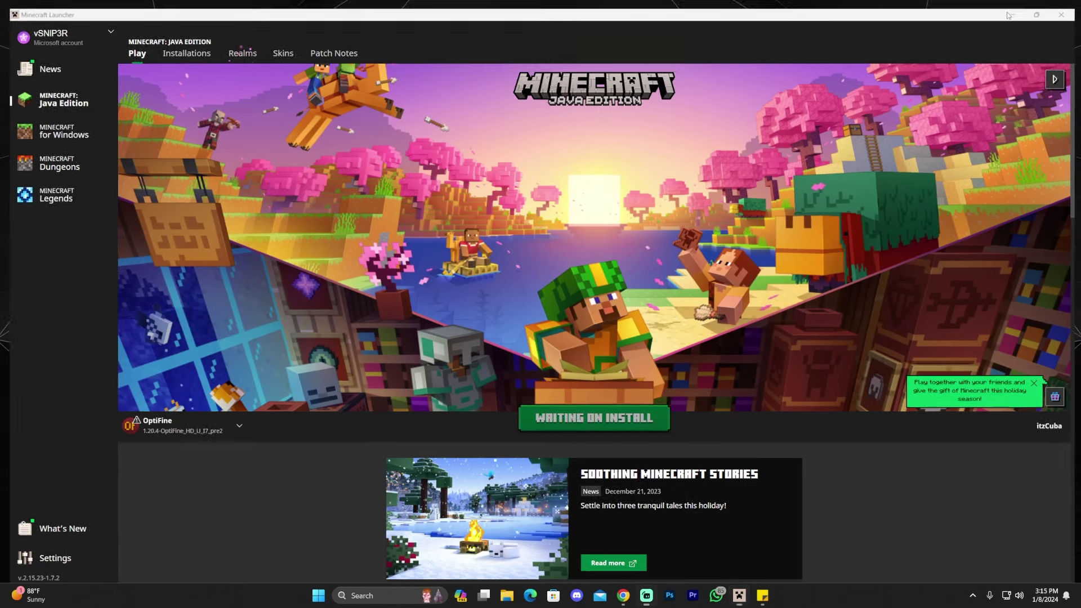
click(1016, 7)
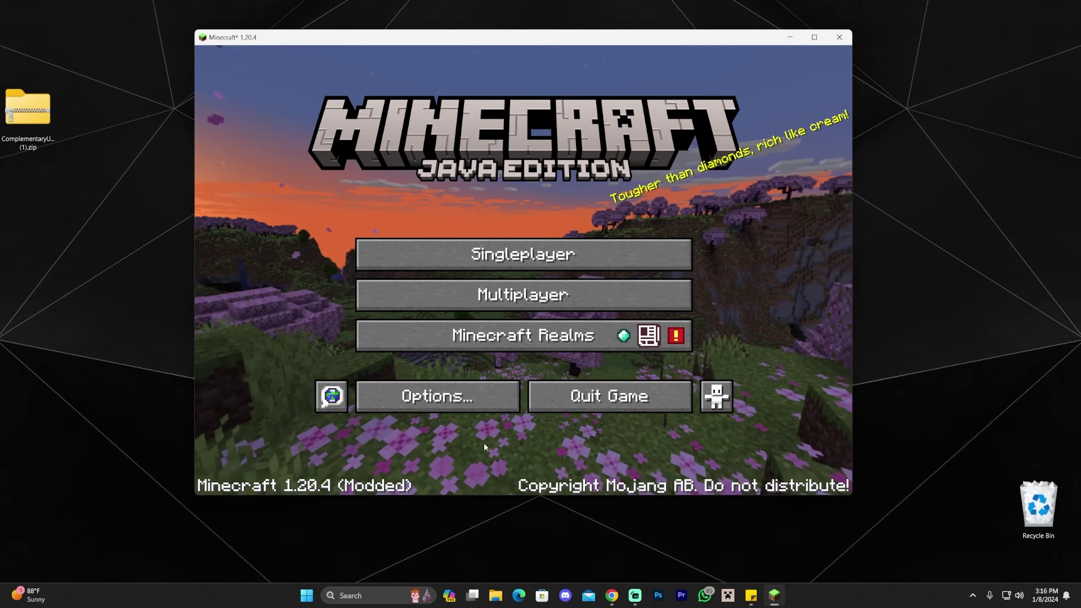
Step: Check the Video Settings, return to the title menu, and load the Guides in Creative singleplayer world
click(424, 396)
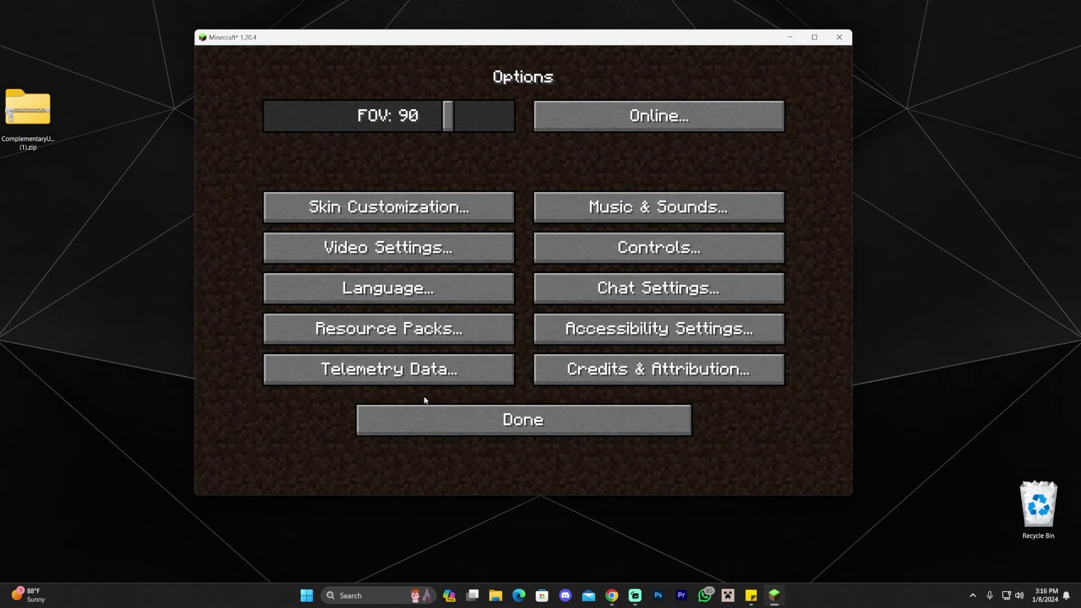
click(414, 254)
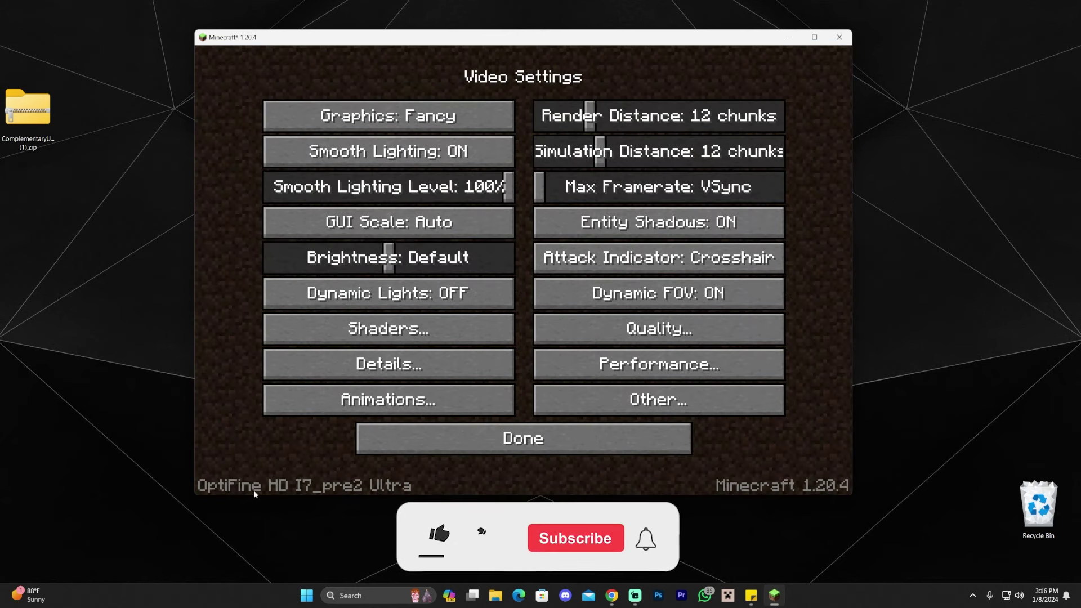
click(485, 445)
click(485, 420)
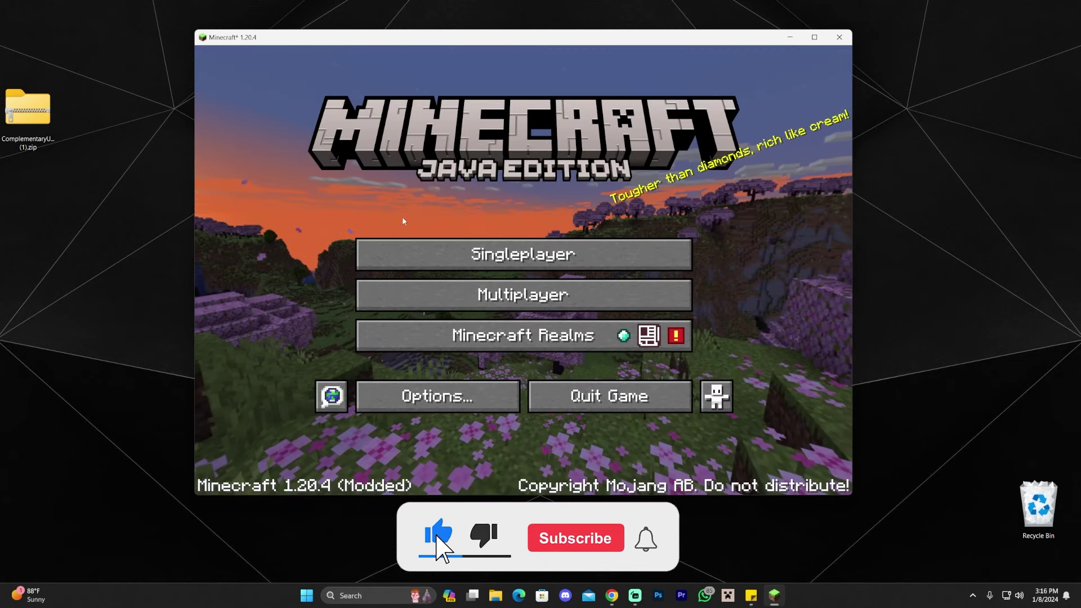
click(514, 251)
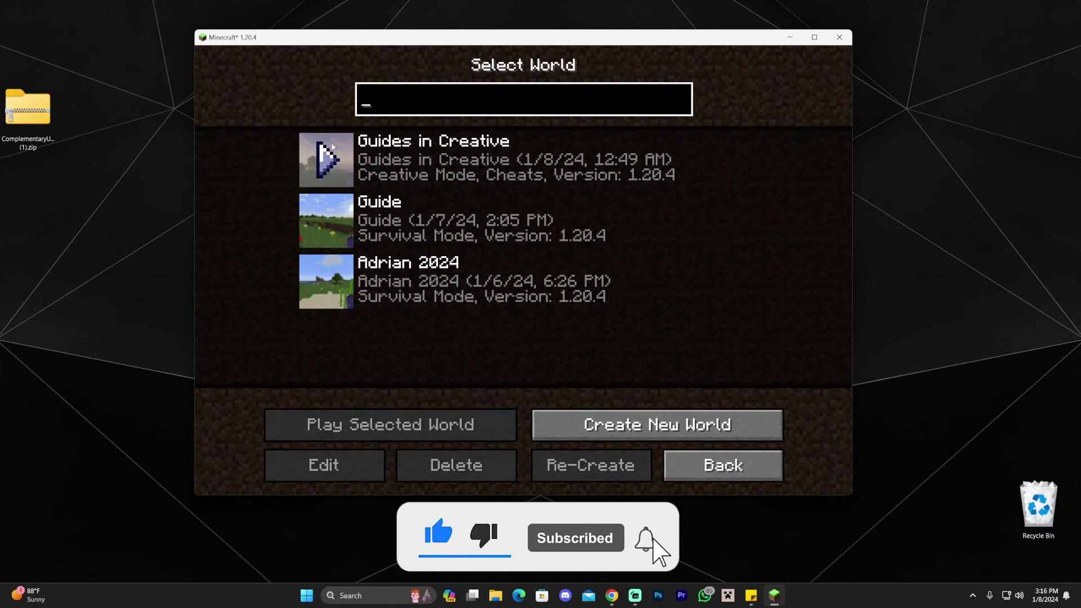
click(325, 159)
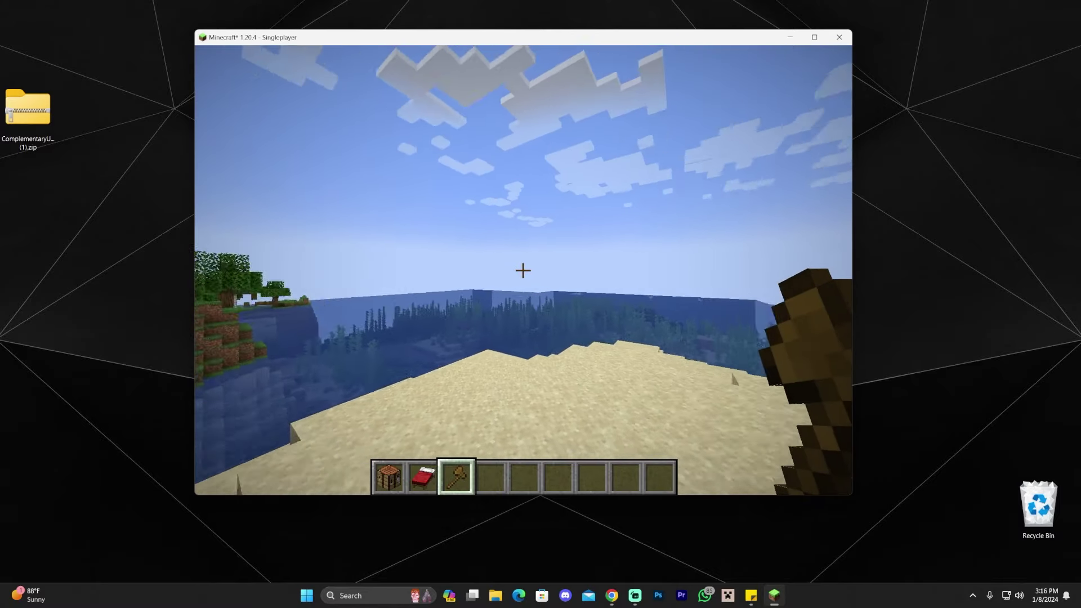
Step: Walk onto the beach in third-person view, then pause the game
key(w)
key(F5)
key(F5)
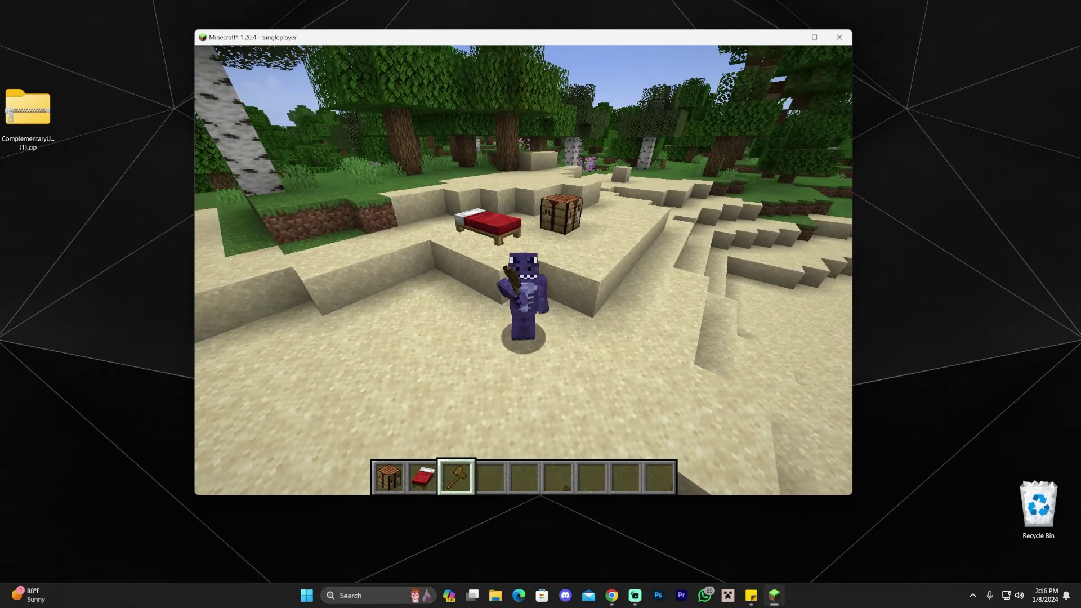
mouse_move(523, 262)
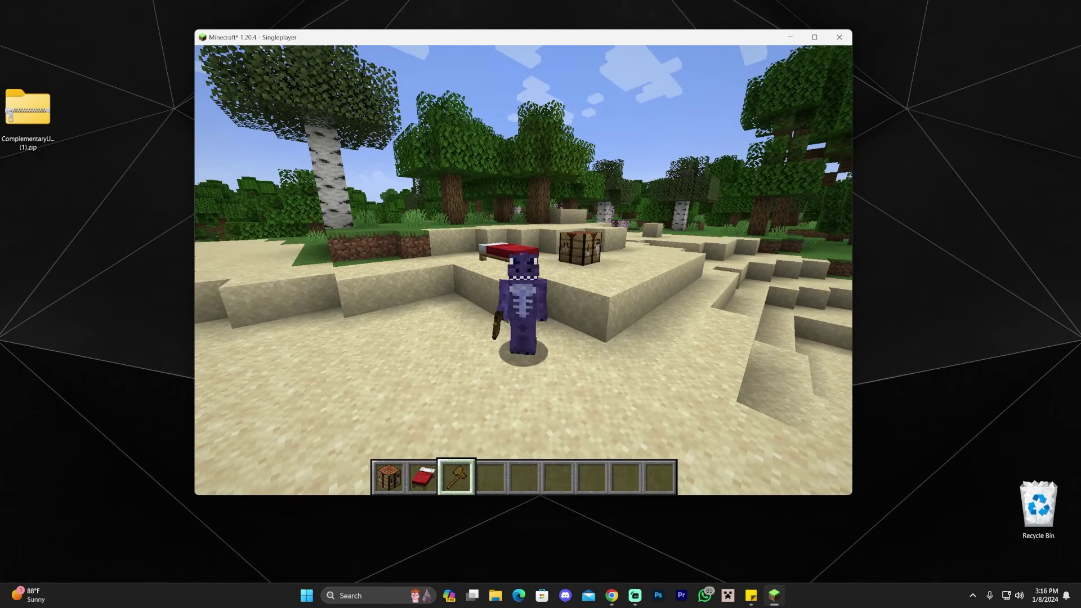
key(Escape)
Step: From the pause menu, open Options and the shader settings to reach the shaderpacks folder
click(488, 318)
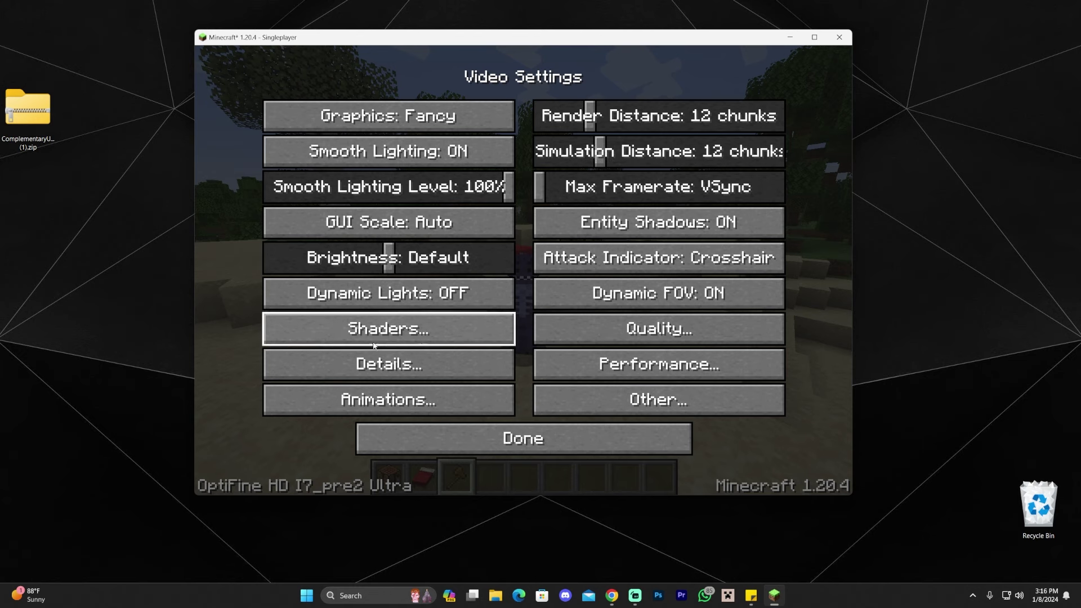
click(460, 336)
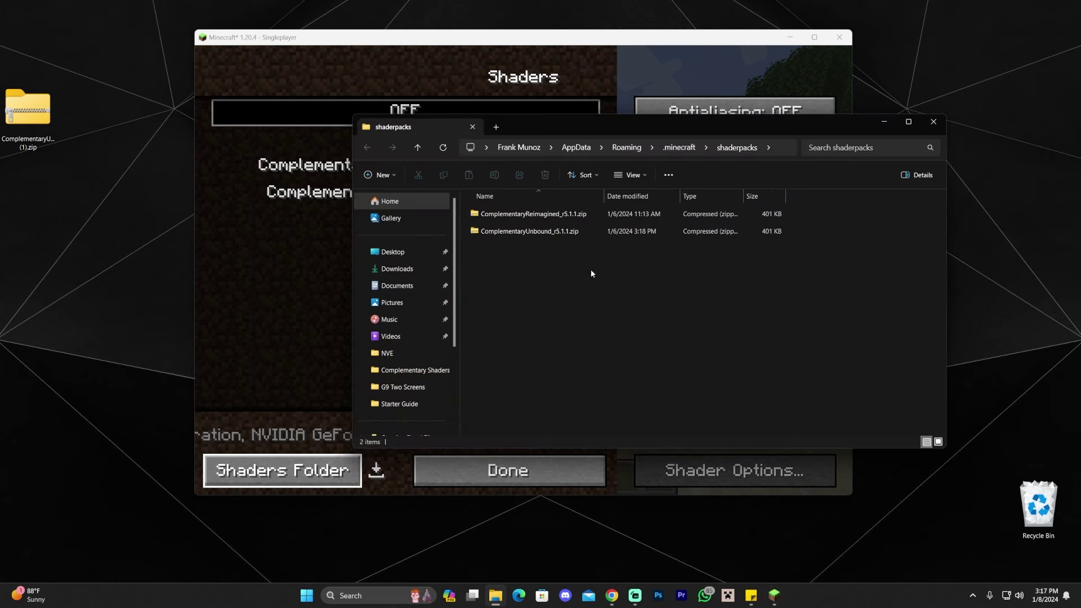
Step: Delete ComplementaryReimagined_r5.1.1.zip and ComplementaryUnbound_r5.1.1.zip from the shaderpacks folder
drag(652, 306, 503, 211)
drag(602, 285, 510, 215)
key(Delete)
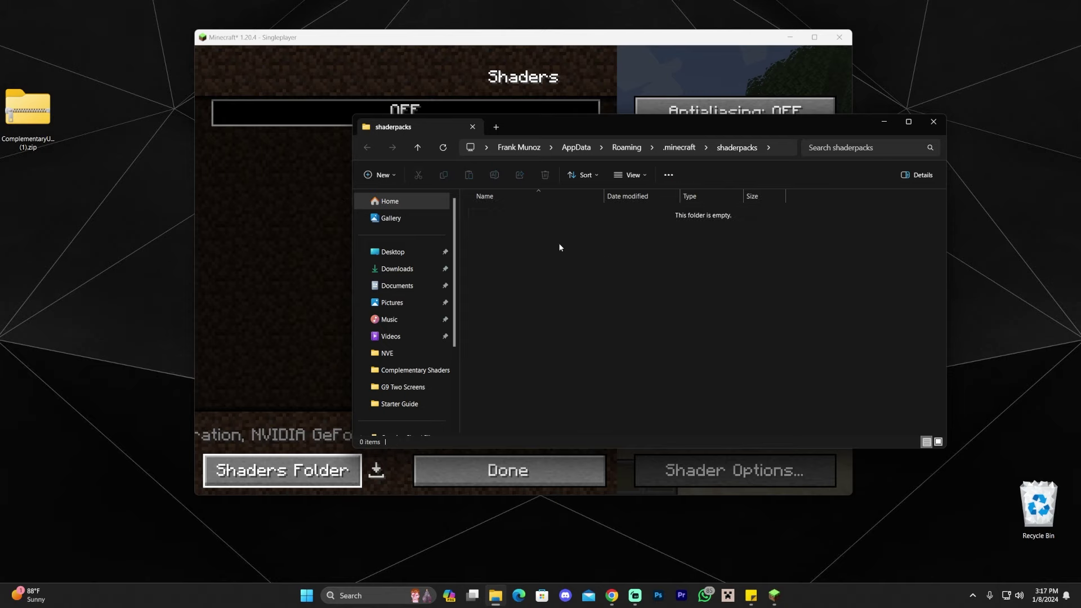
Step: Copy ComplementaryUnbound_r5.1.1 (1).zip from the desktop into shaderpacks, then close the folder
drag(563, 123, 695, 118)
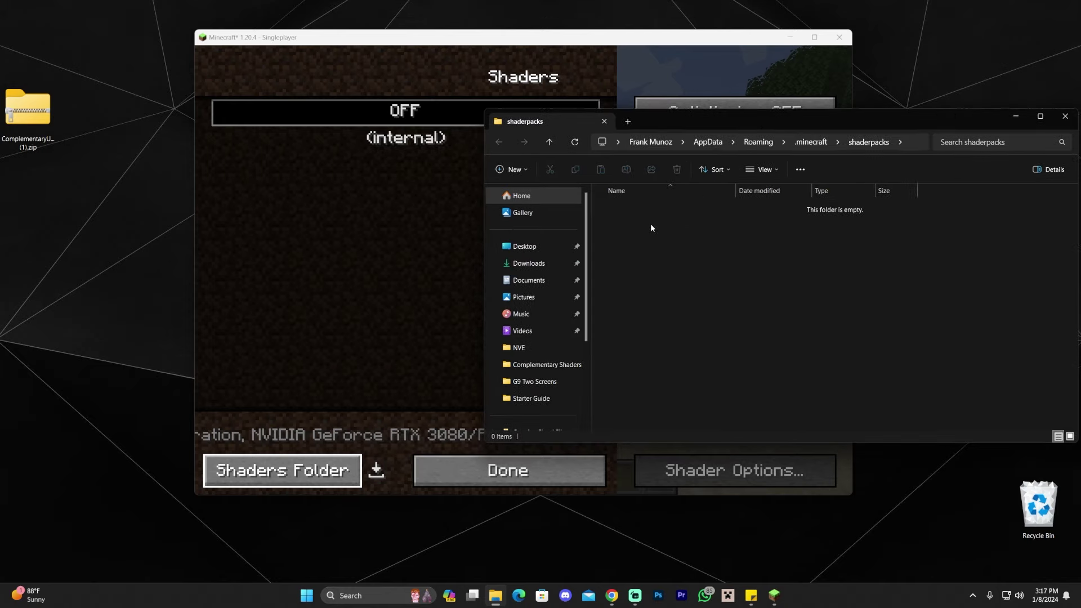
drag(28, 108, 698, 236)
drag(804, 122, 664, 125)
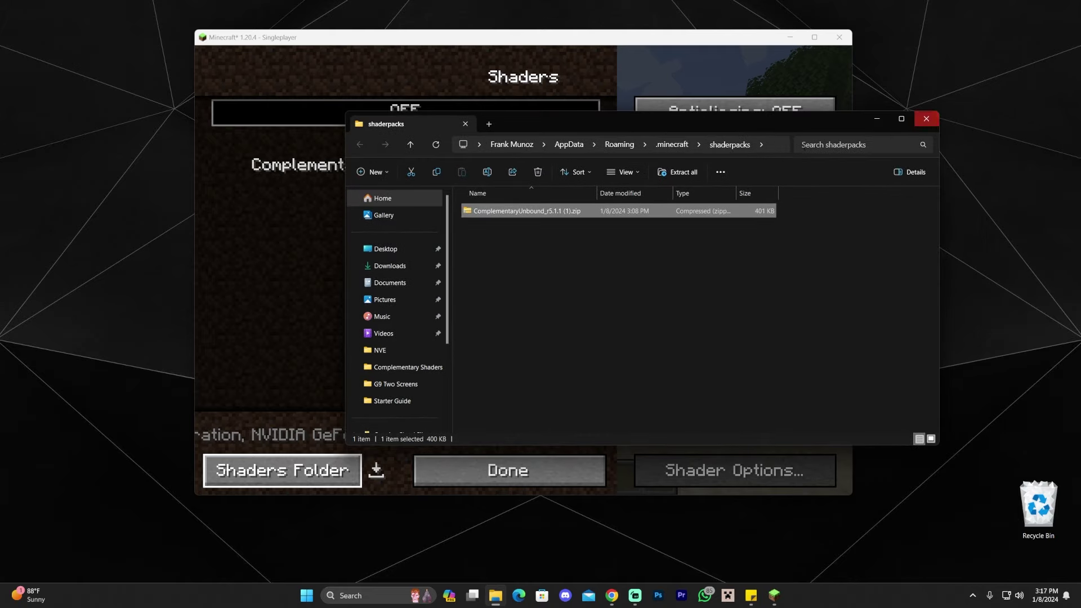
click(926, 118)
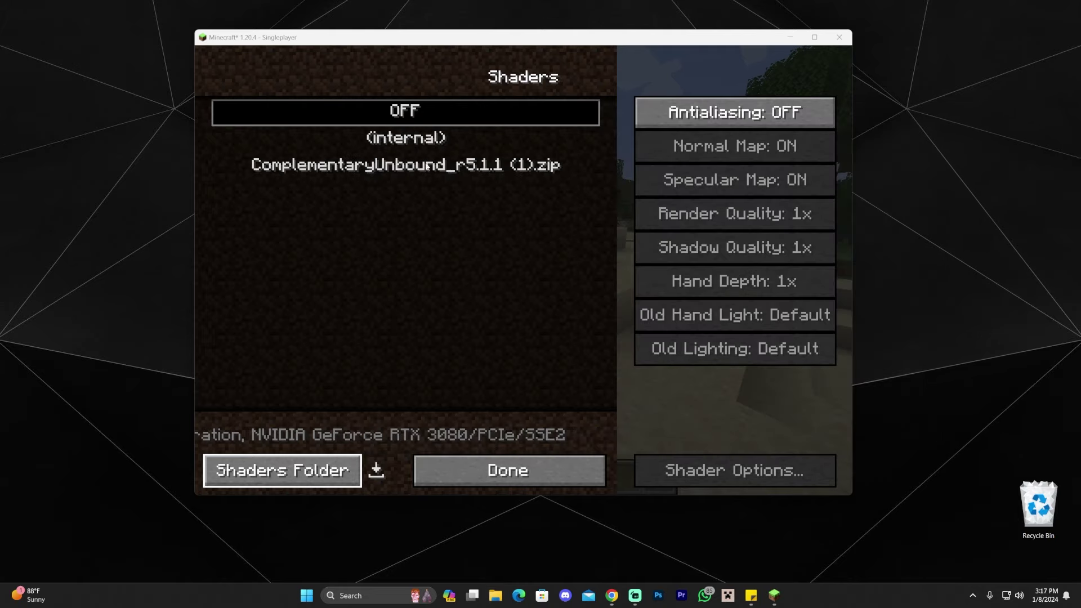
Step: Maximize the game window, enable the ComplementaryUnbound_r5.1.1 (1).zip shader pack, and back out to the game menu
click(814, 36)
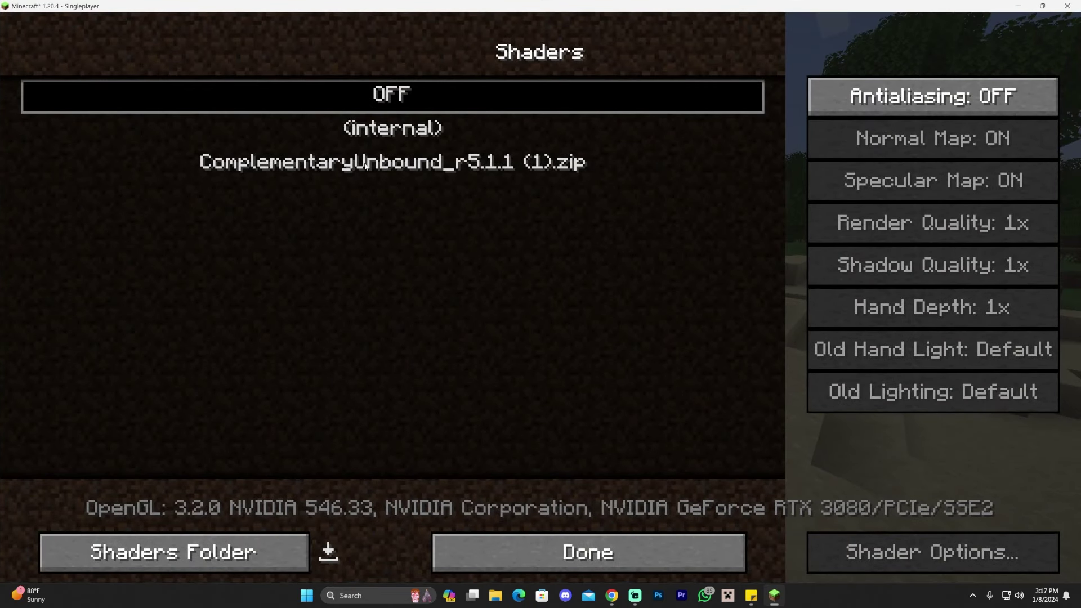
click(364, 163)
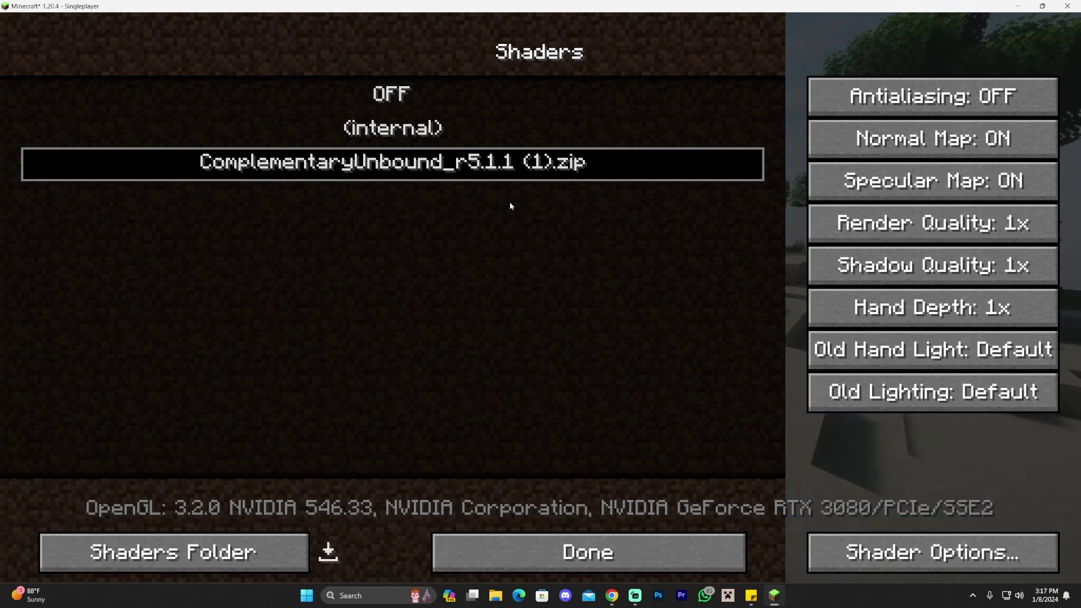
click(582, 560)
click(563, 510)
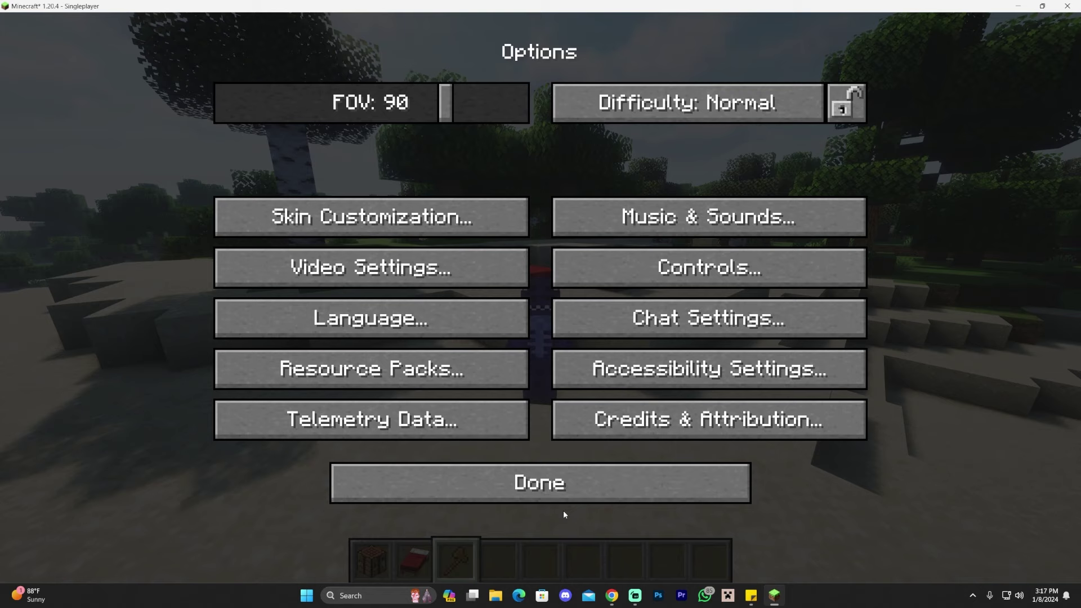
click(541, 482)
Step: Resume the world in first-person view and walk along the shader-lit beach to the ocean cliff
key(Escape)
key(F5)
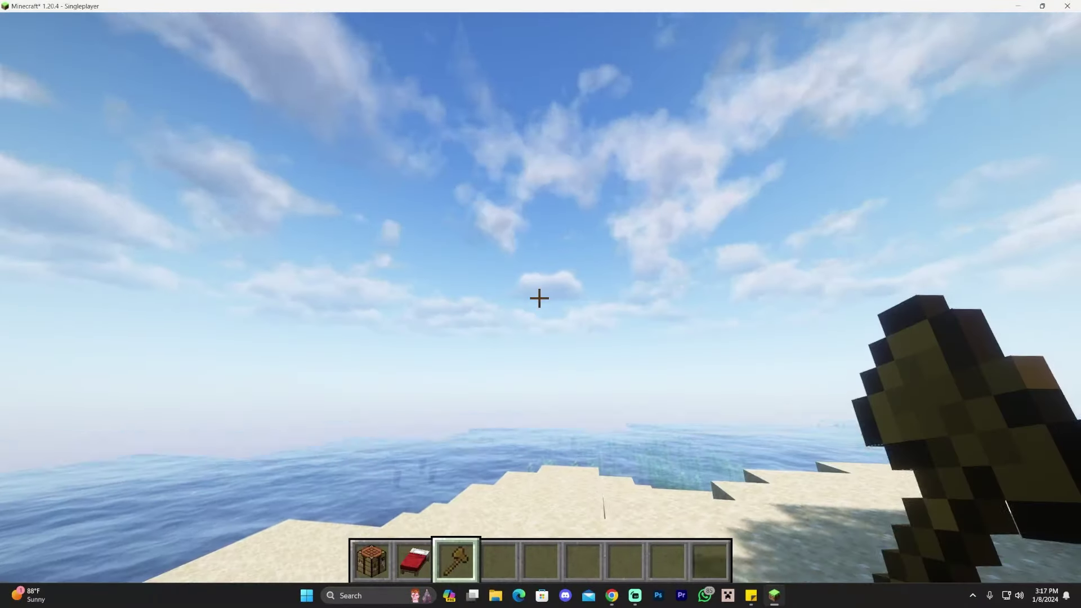
key(w)
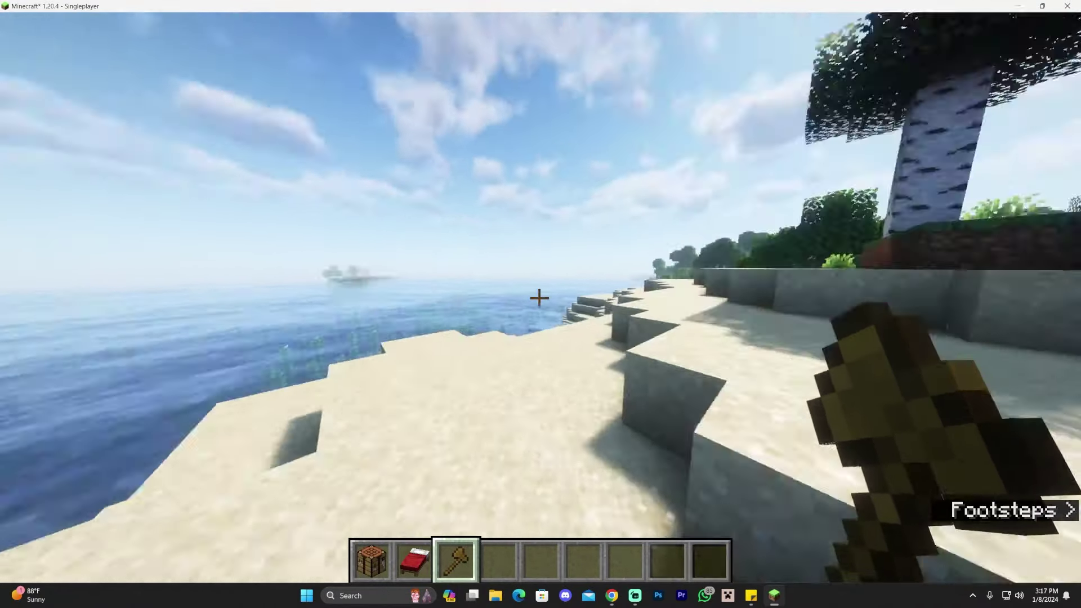
key(w)
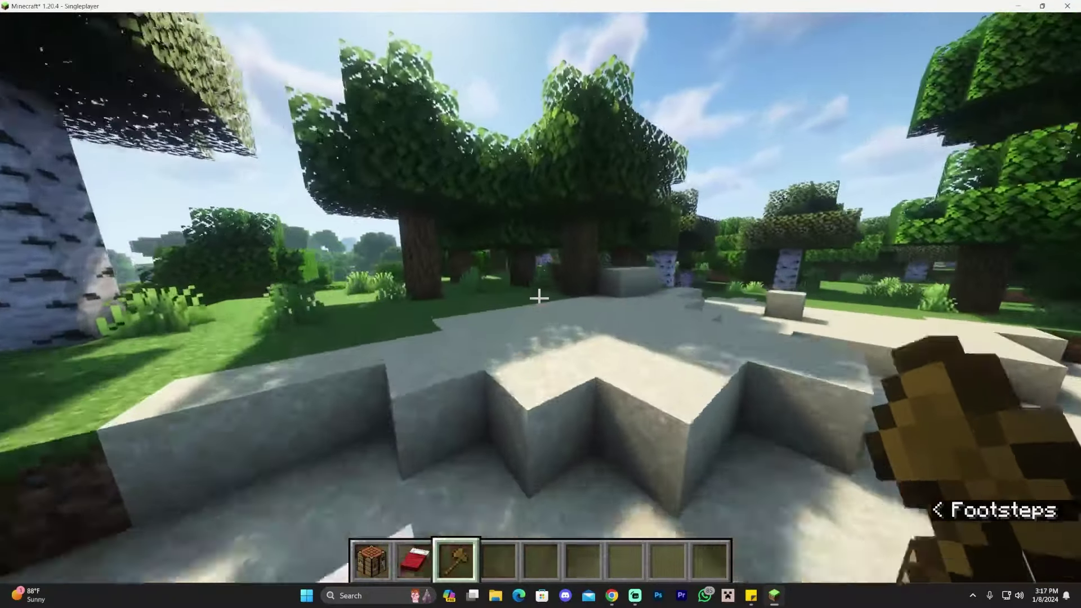
key(w)
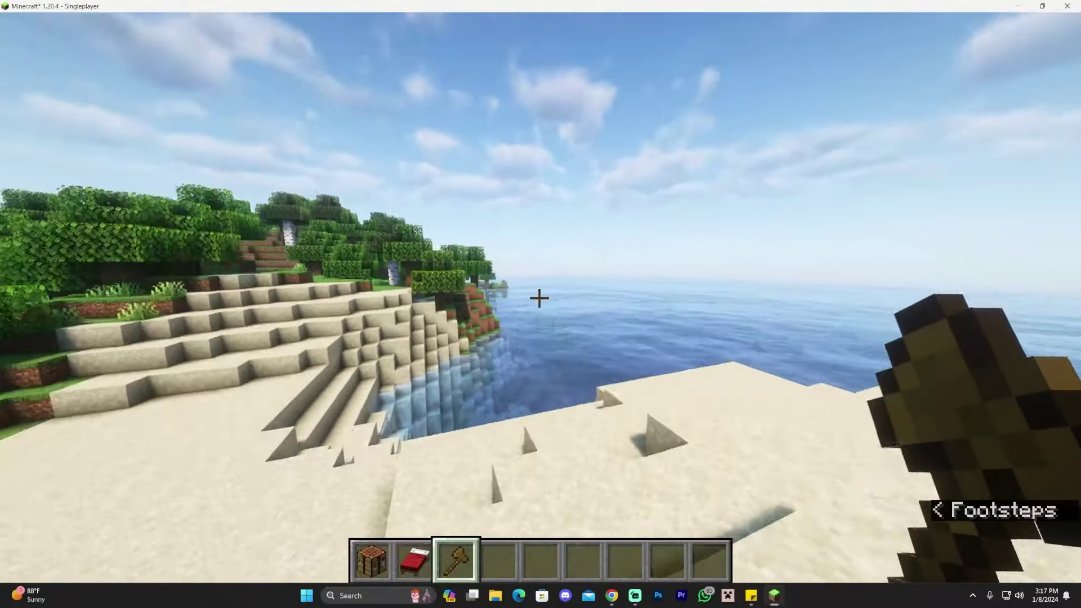
key(w)
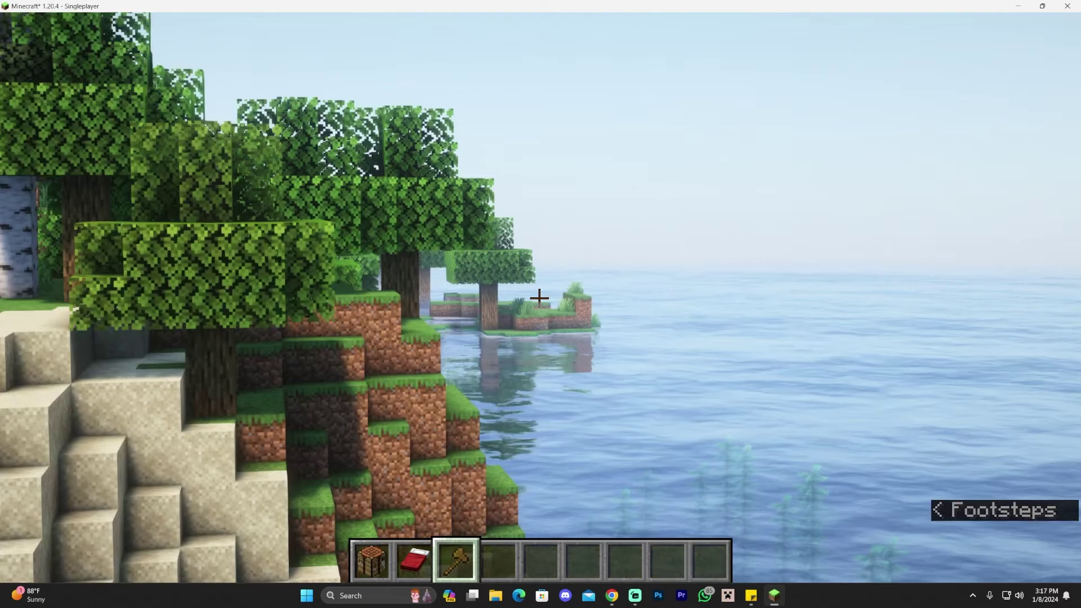
Step: In third-person view, cycle the hotbar through Crafting Table, Red Bed and Wooden Axe, then walk past the bed
key(1)
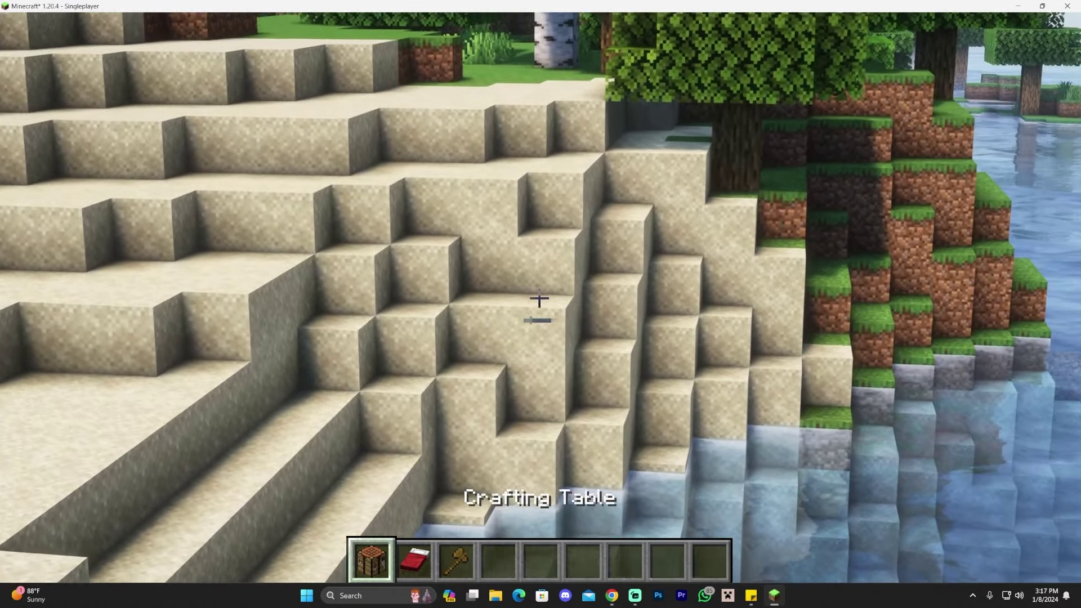
key(F5)
key(F5)
key(2)
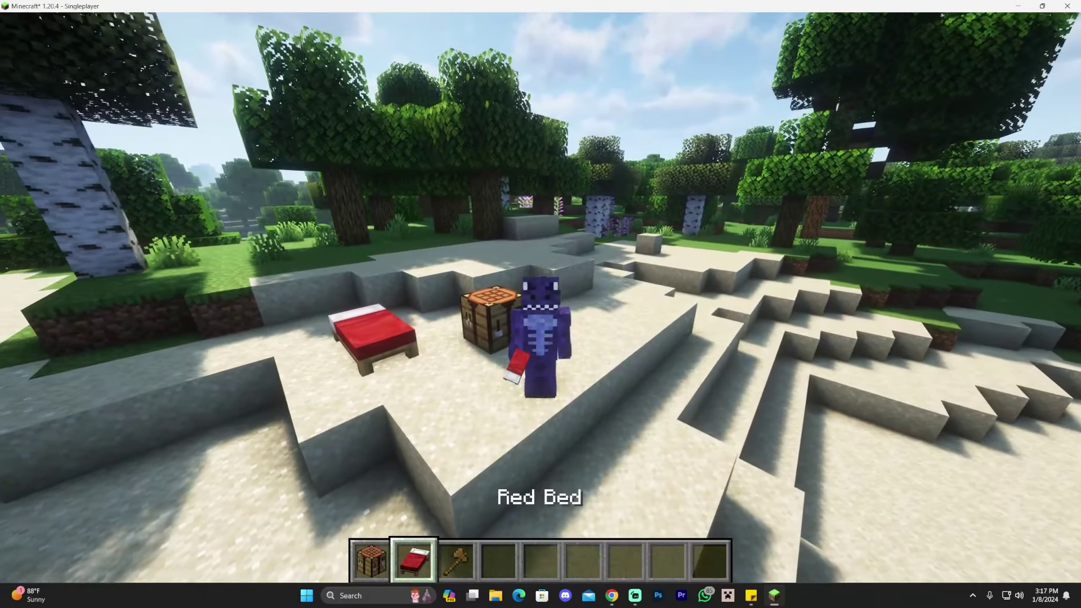
key(3)
key(w)
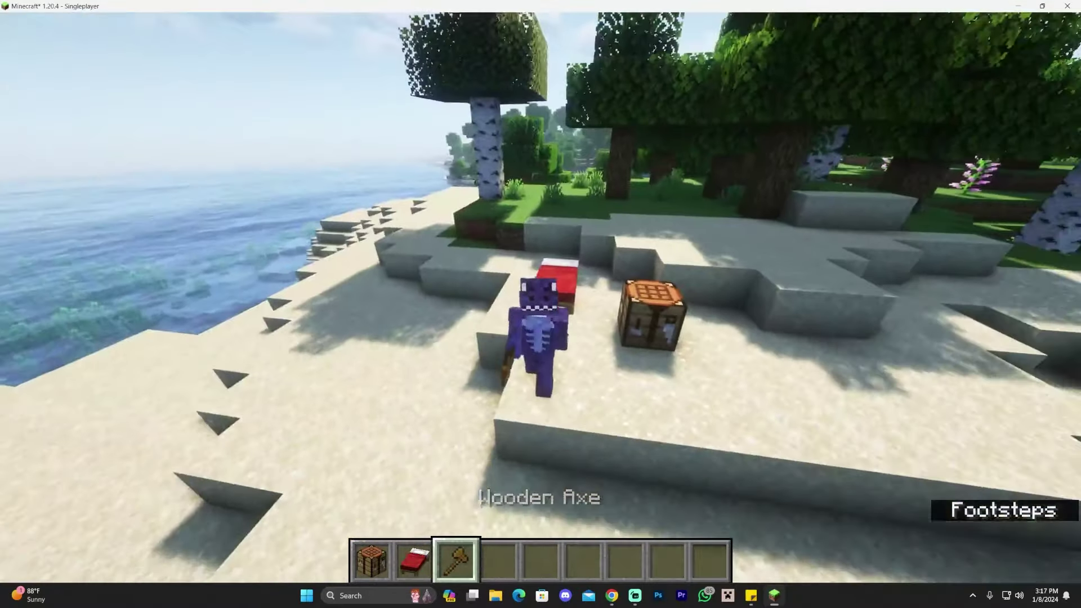
key(w)
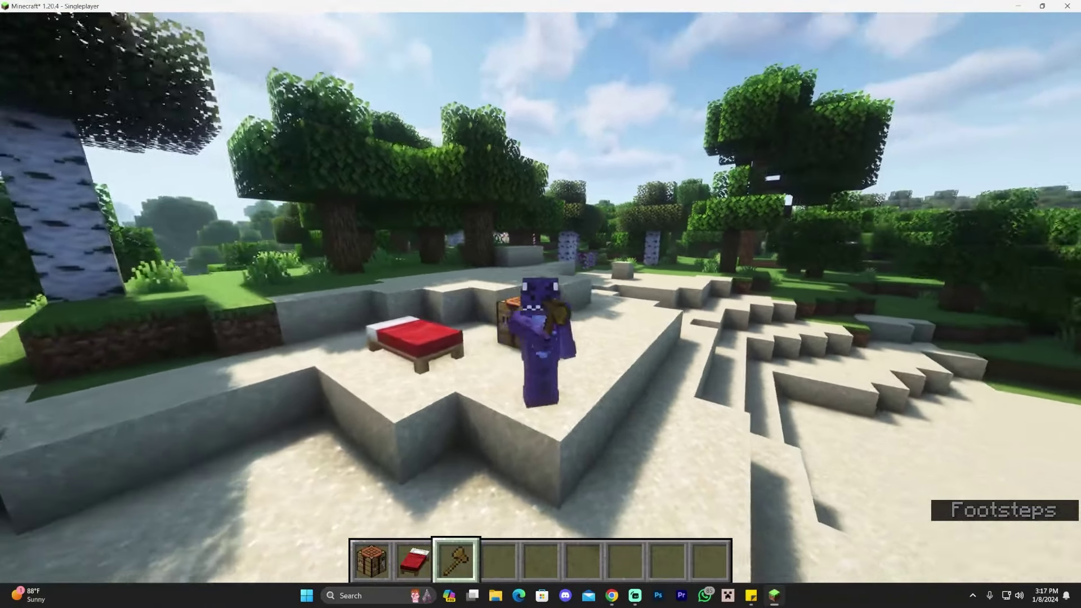